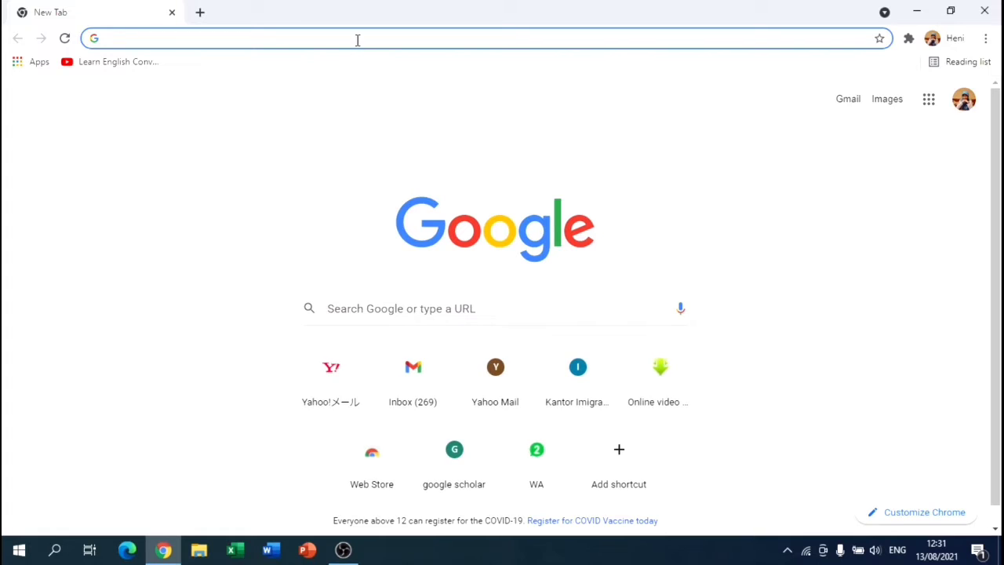
click(393, 139)
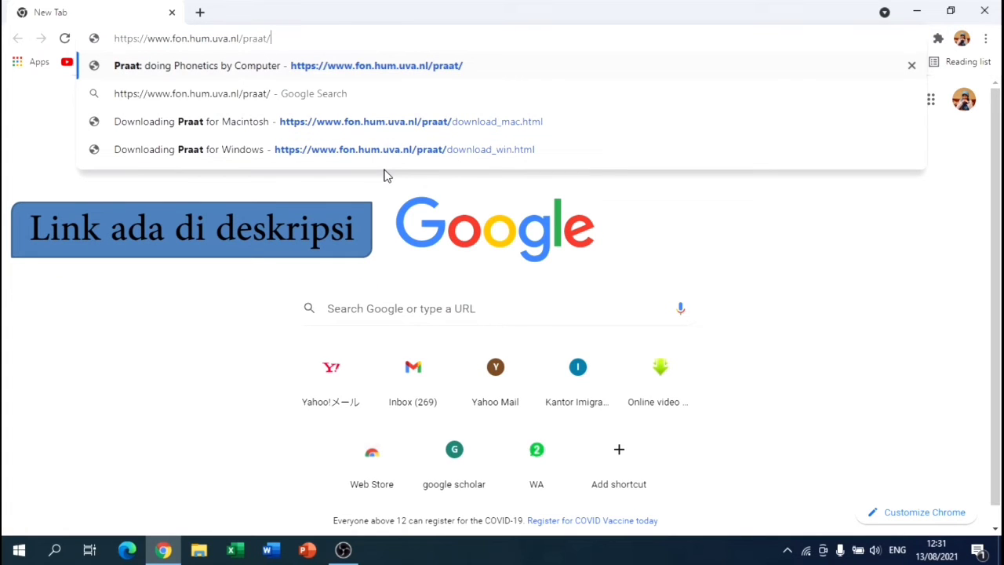
key(Return)
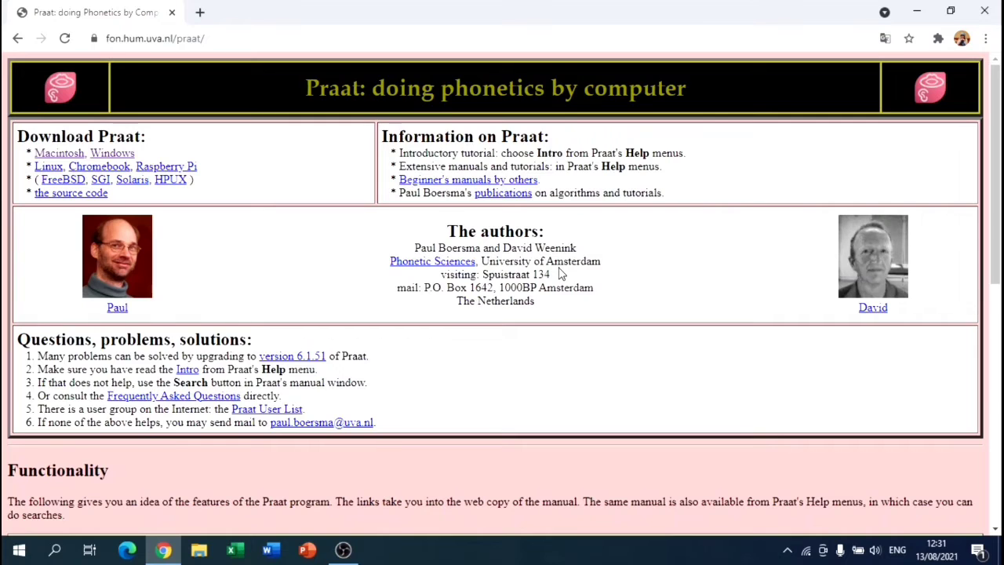
Look through the Praat home page, including its Functionality section on speech analysis, labelling, manipulation and statistics
scroll(561, 273, down, 3)
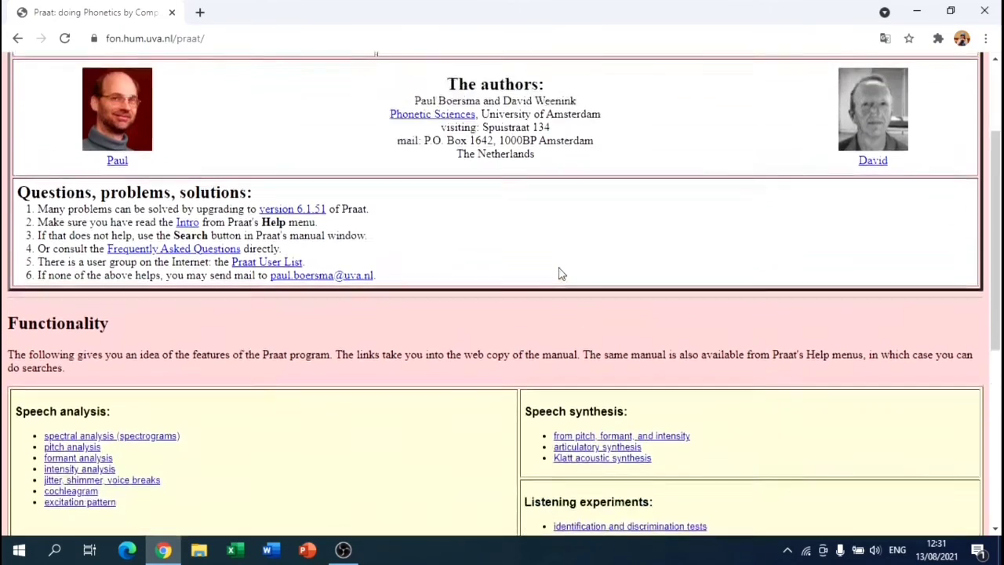
scroll(499, 282, down, 1)
scroll(439, 294, down, 1)
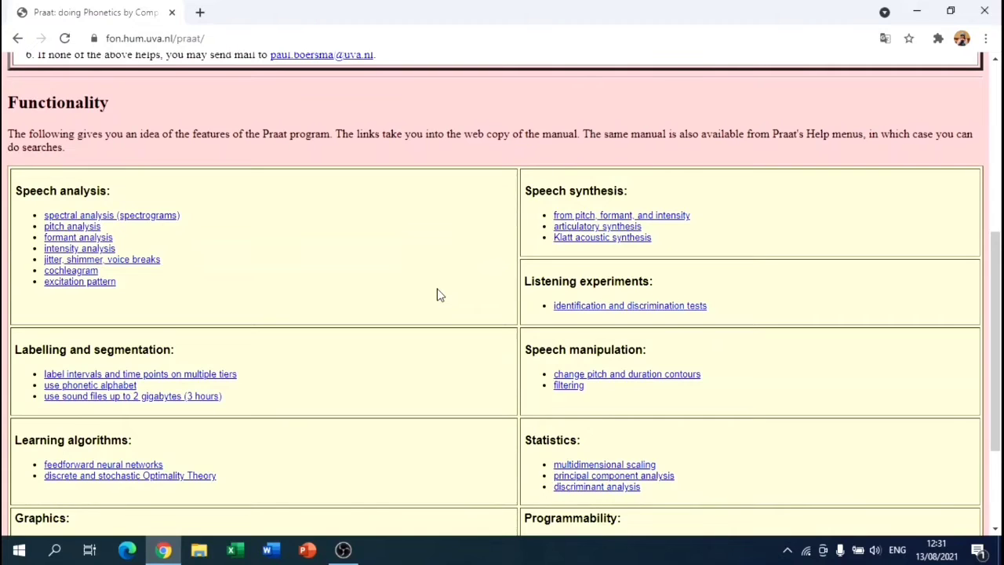
scroll(439, 294, down, 2)
scroll(439, 294, down, 1)
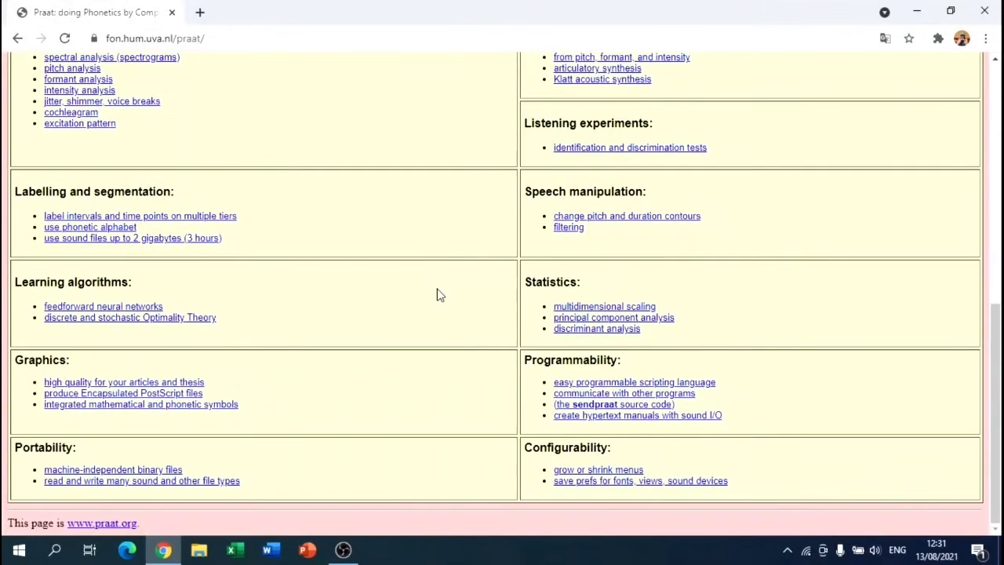
scroll(439, 294, up, 1)
scroll(439, 294, up, 1)
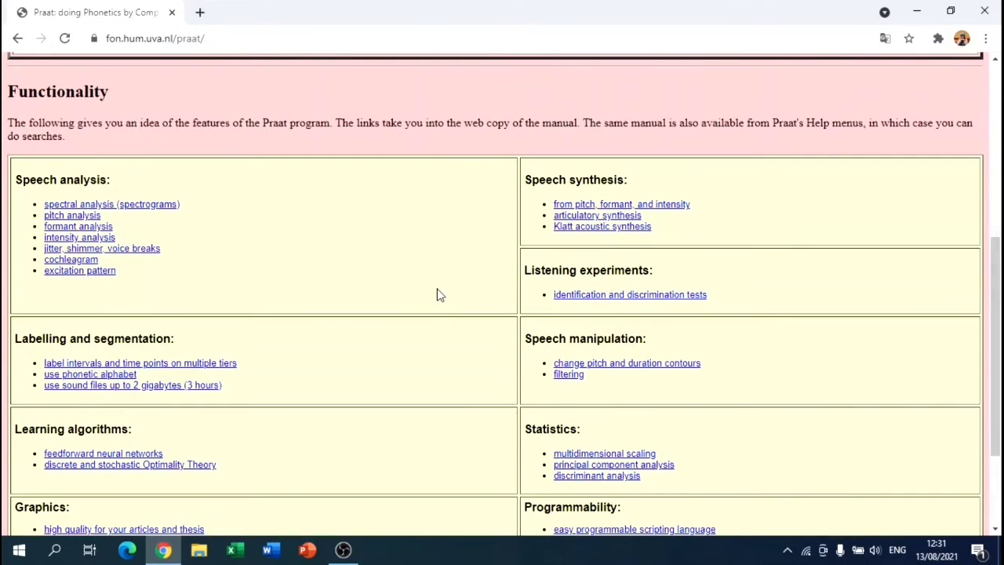
scroll(439, 294, up, 4)
scroll(440, 294, up, 1)
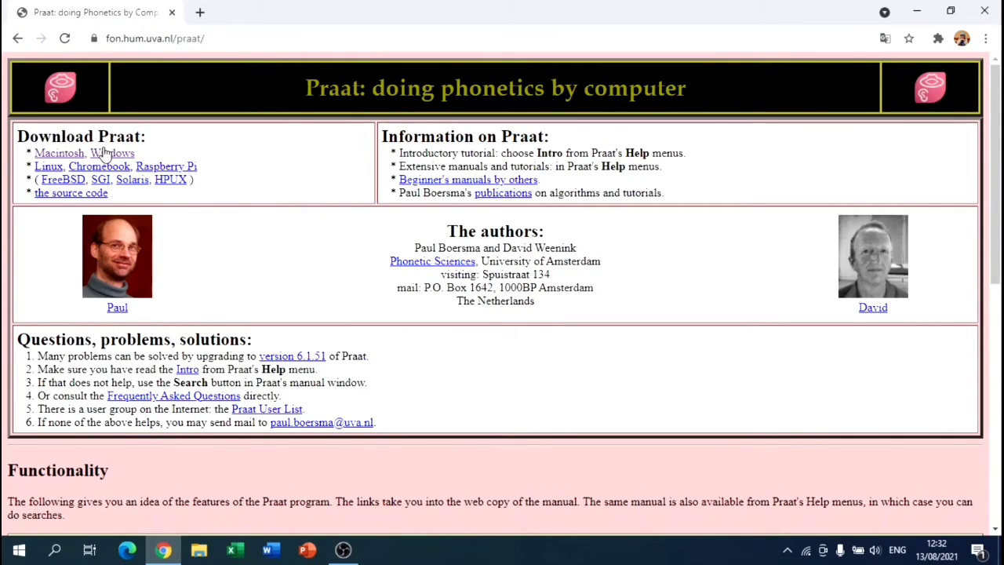
View the Macintosh and Windows download pages of Praat and close the browser
click(72, 156)
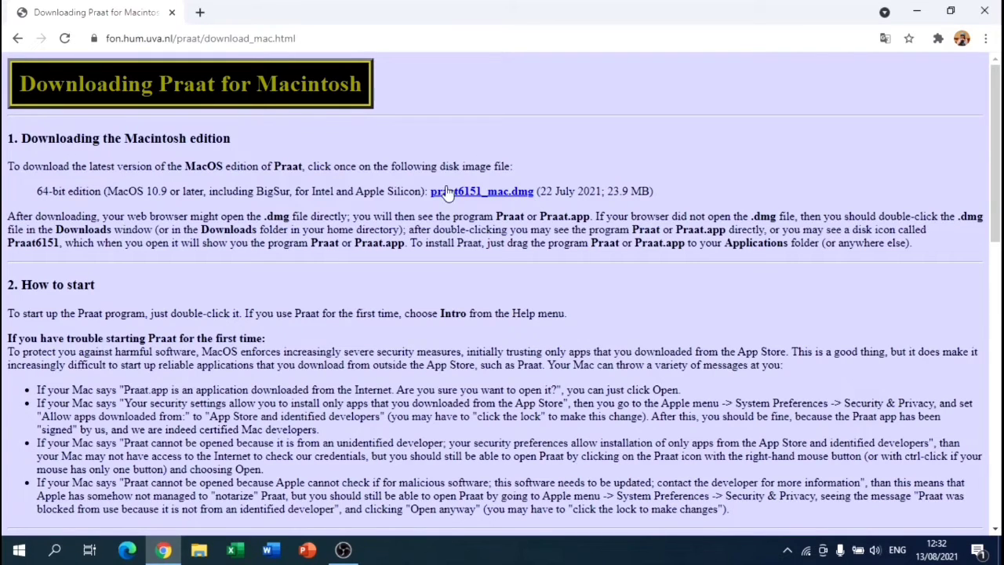
click(18, 39)
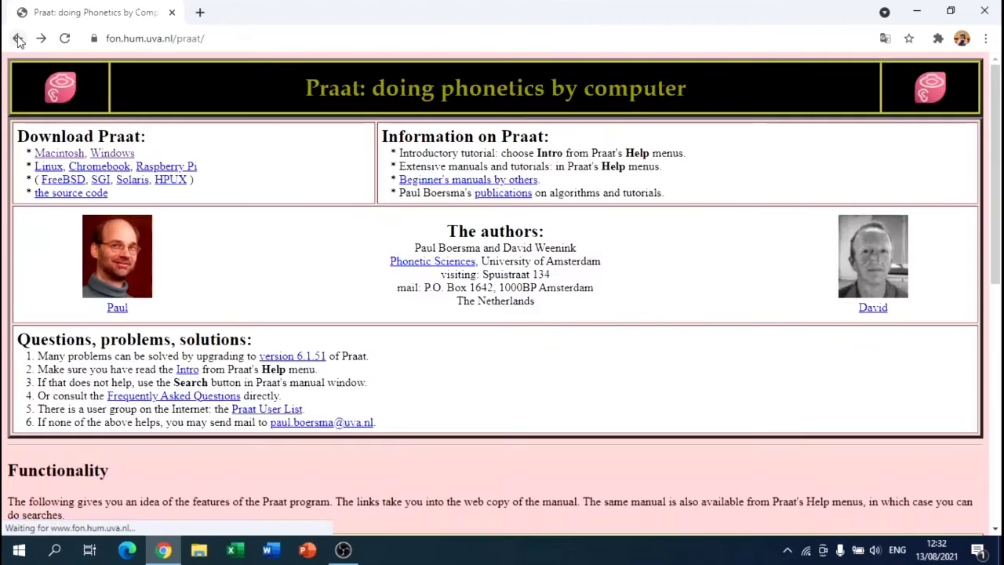
click(127, 155)
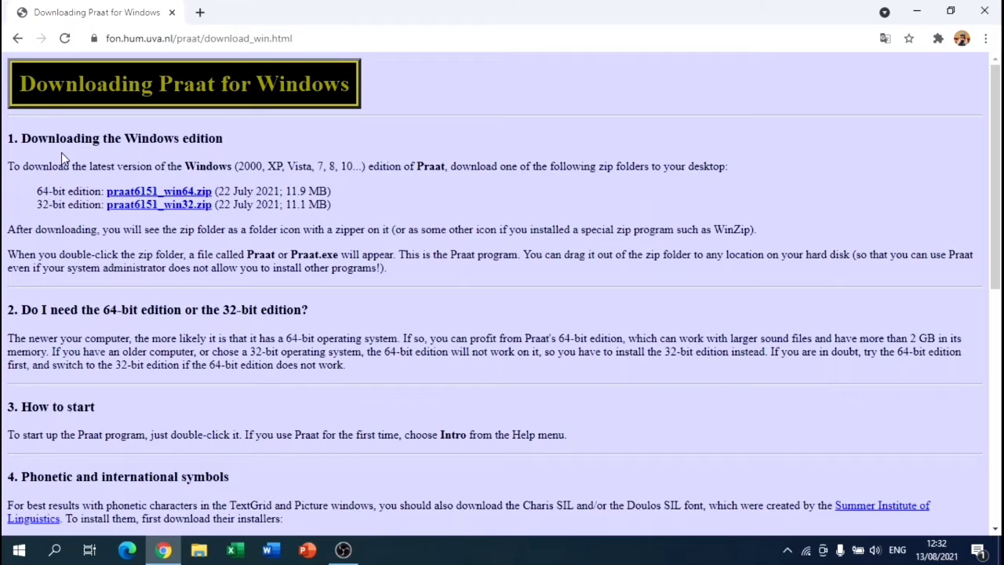
click(18, 41)
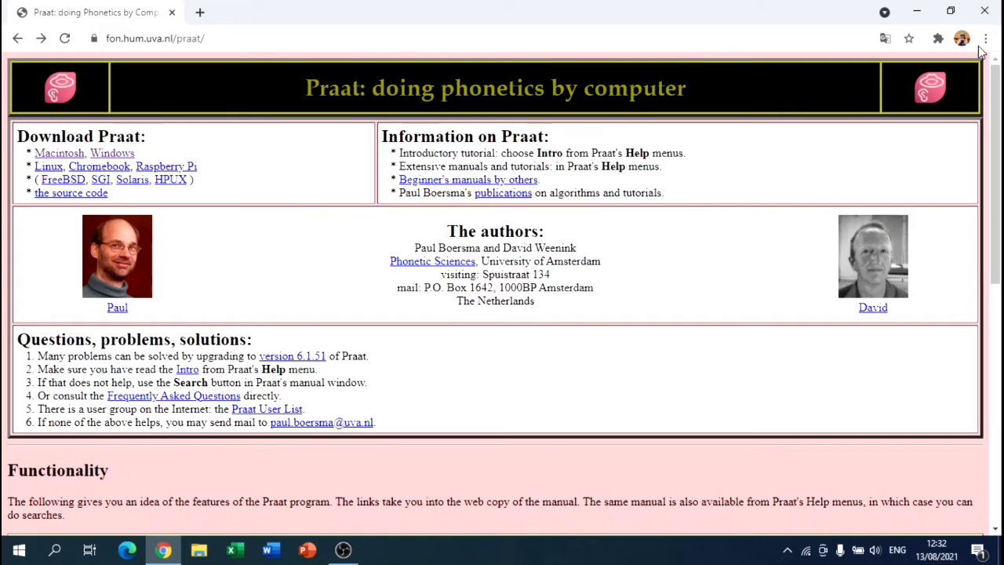
click(986, 14)
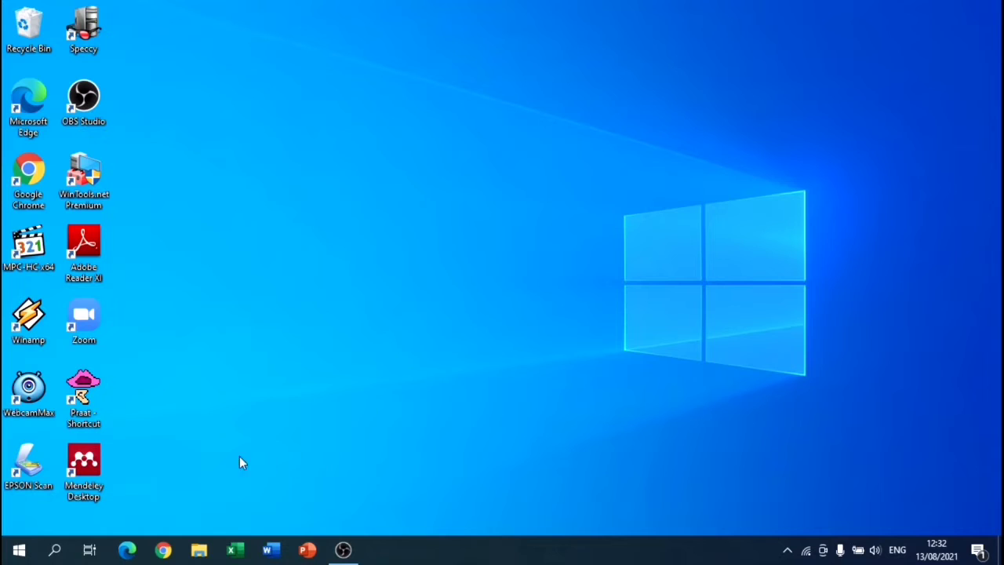
Launch Praat from its desktop shortcut and close the Praat Picture window, keeping only Praat Objects open
double_click(84, 402)
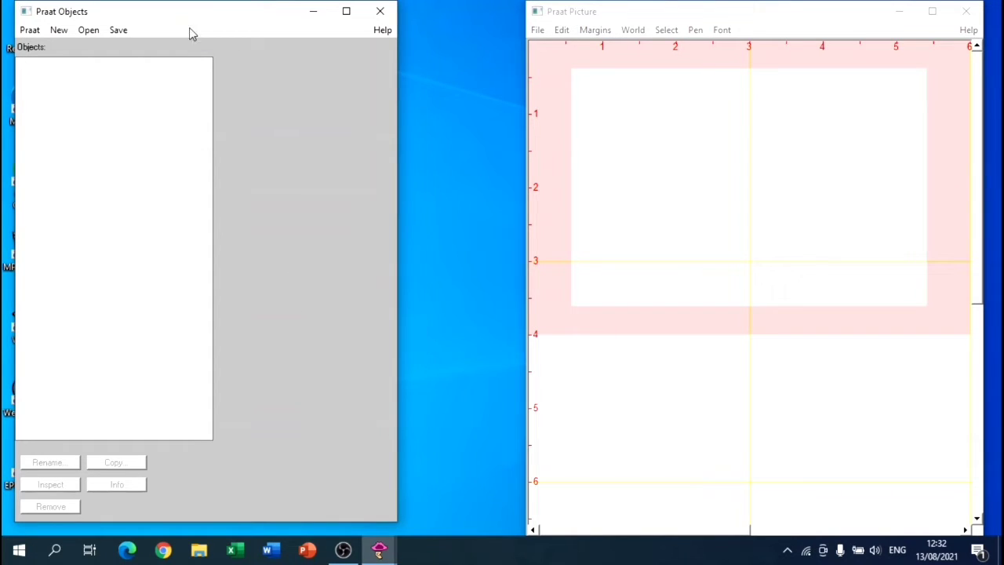
click(653, 14)
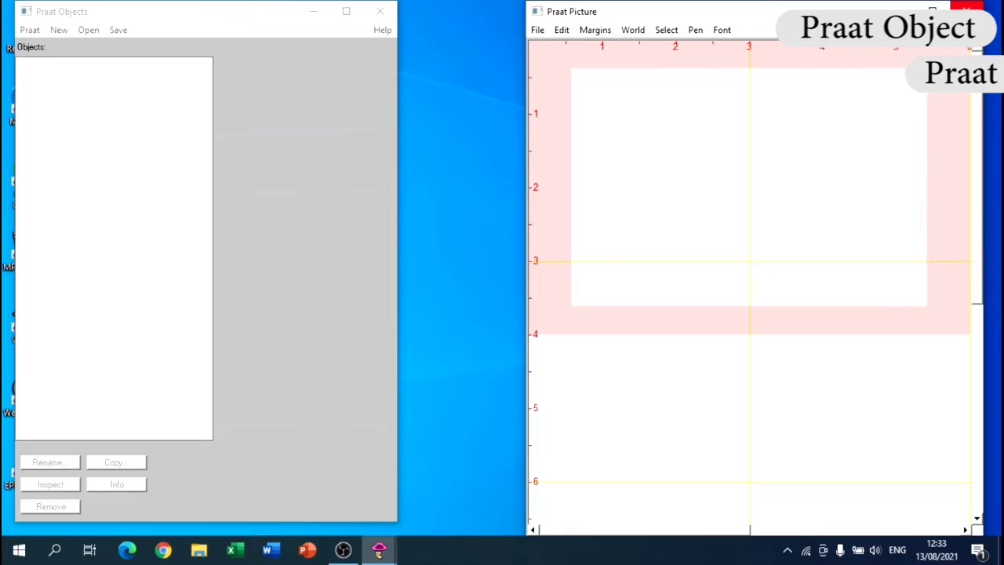
click(967, 11)
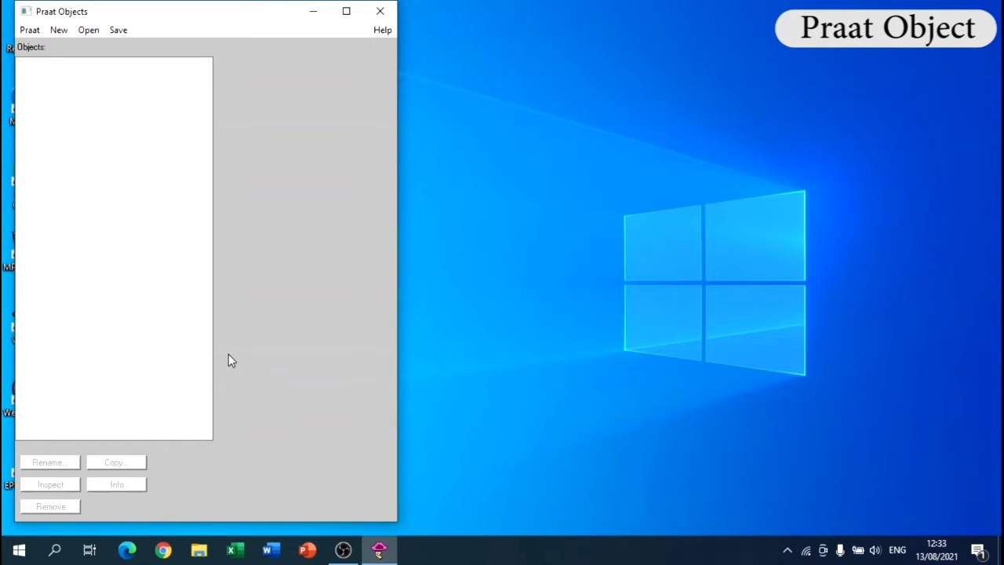
click(30, 31)
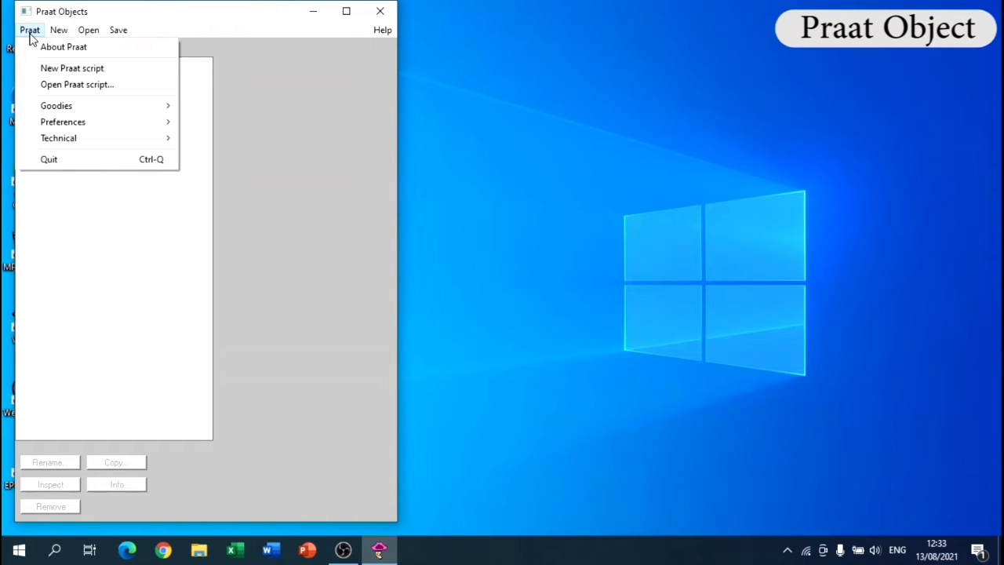
mouse_move(55, 38)
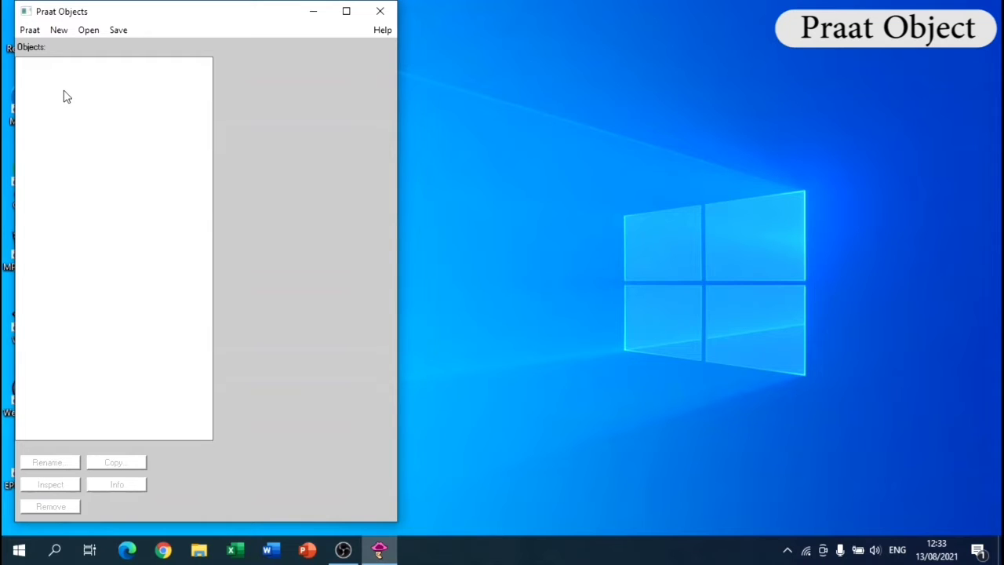
Record a short mono sound with the SoundRecorder and save it to the object list
click(56, 37)
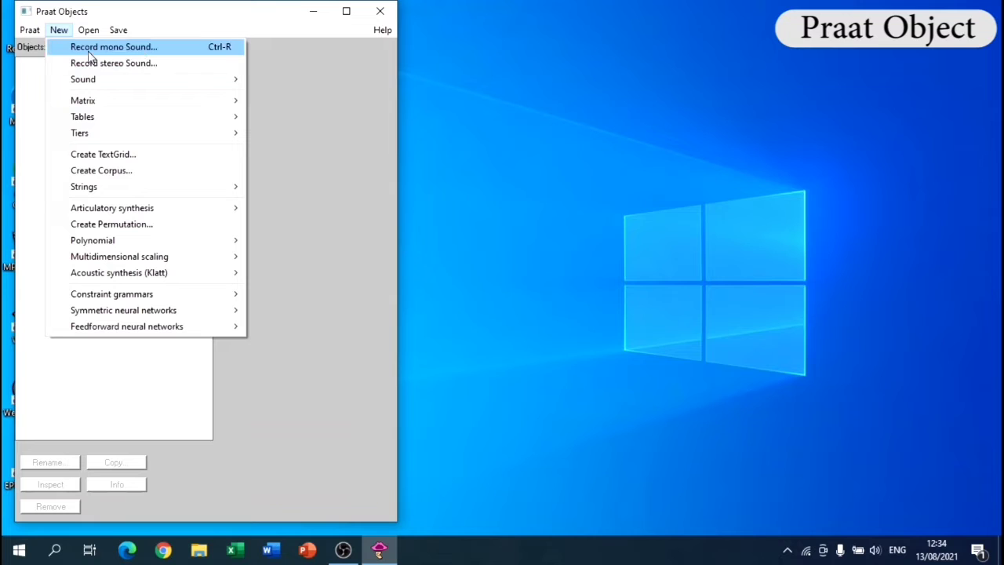
click(90, 50)
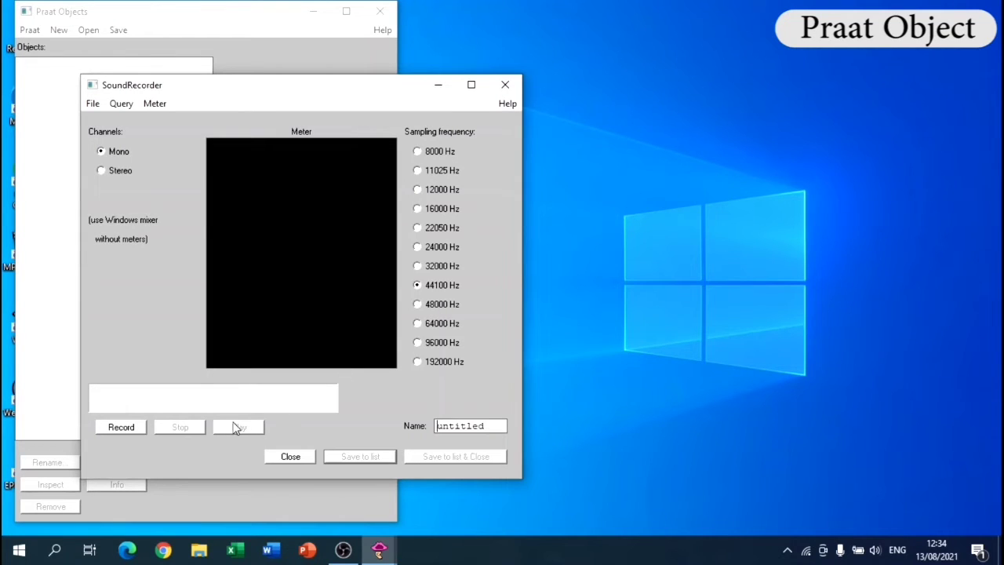
click(140, 429)
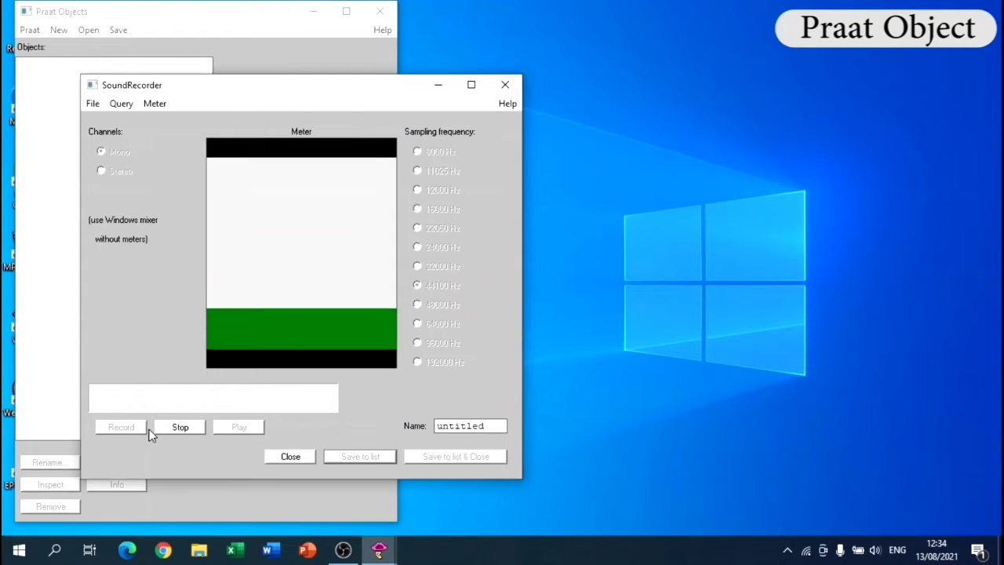
click(196, 430)
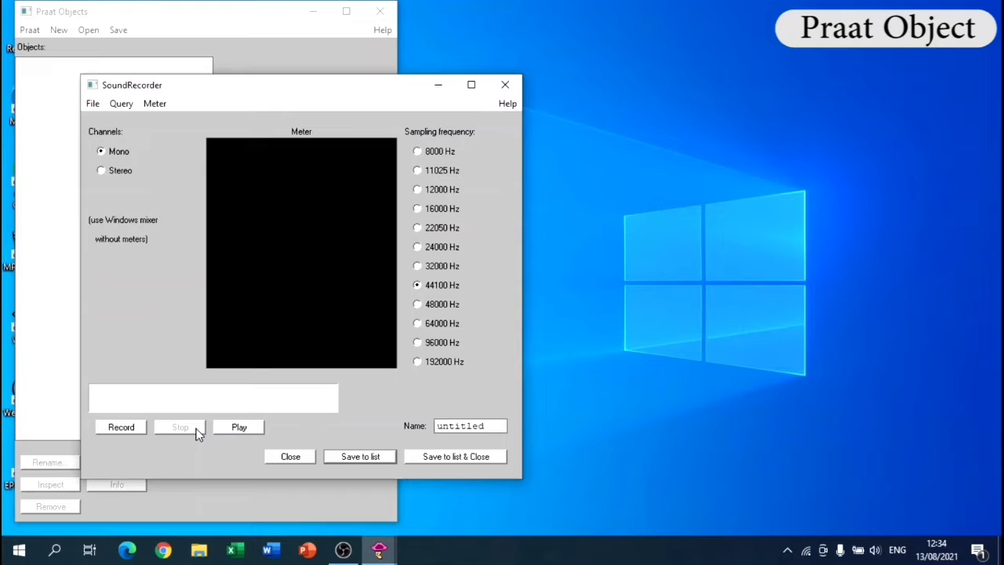
click(390, 455)
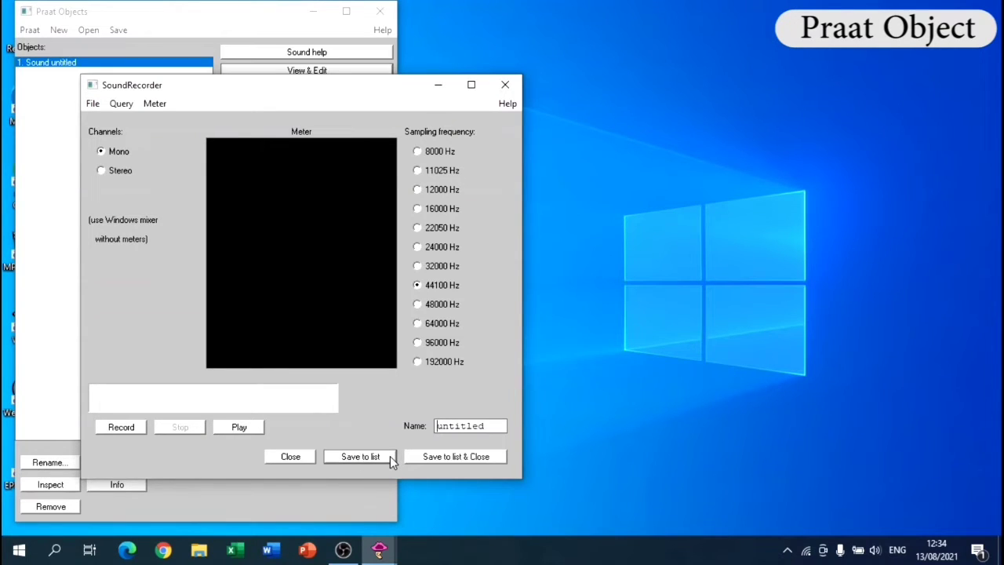
Move the SoundRecorder off the object list and rename the recorded sound to sakura
drag(309, 92, 449, 84)
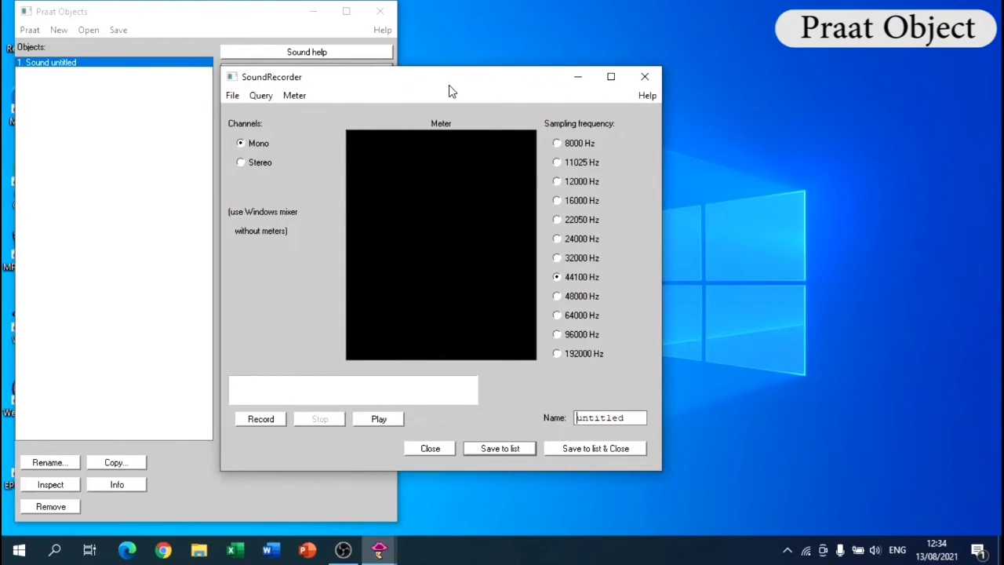
click(74, 142)
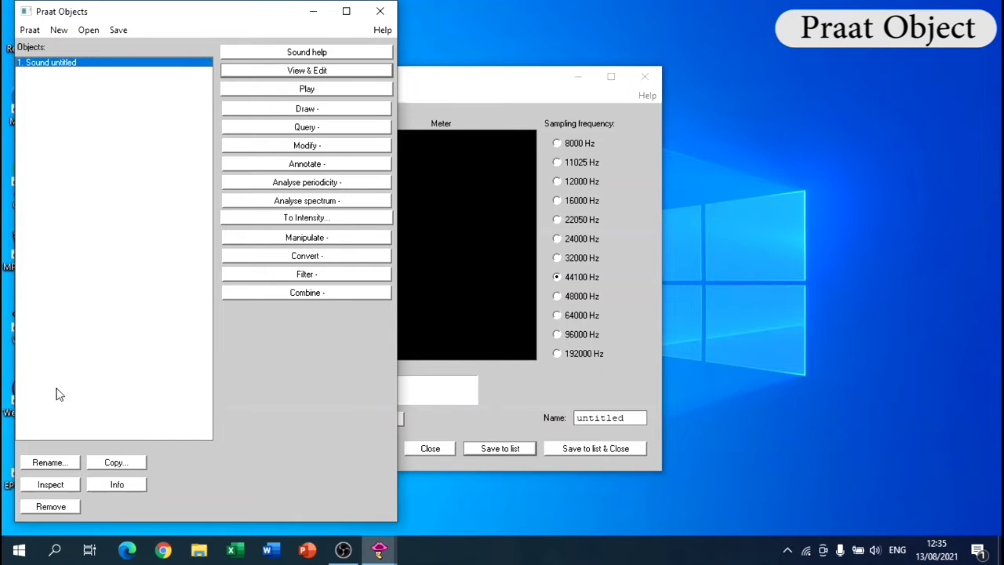
click(67, 469)
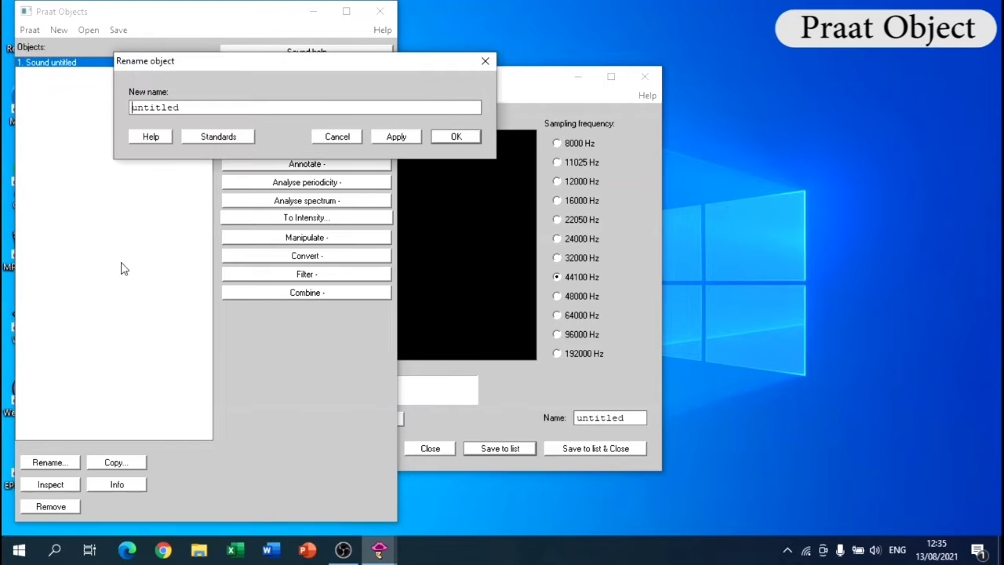
drag(191, 106, 120, 105)
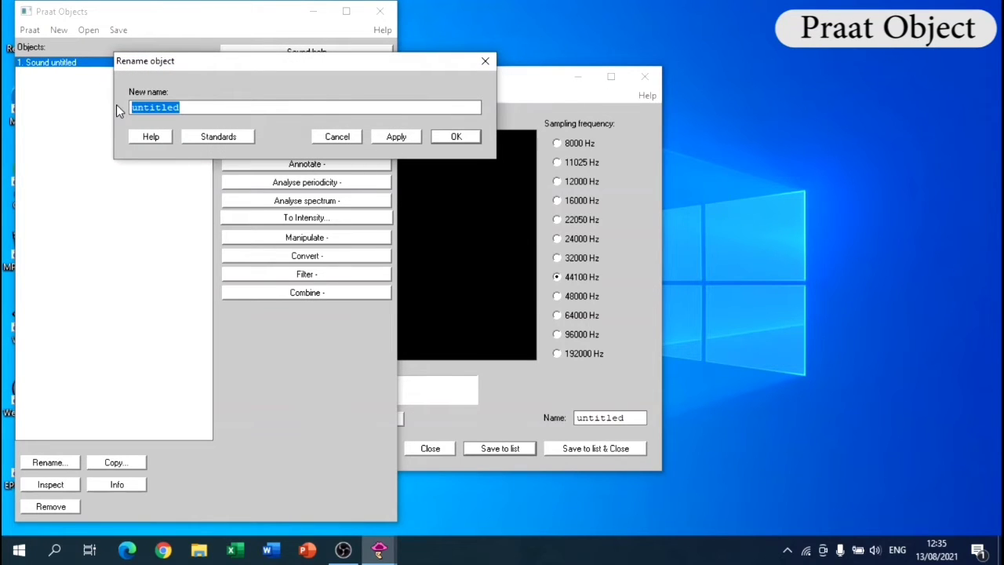
text(sakura)
click(457, 136)
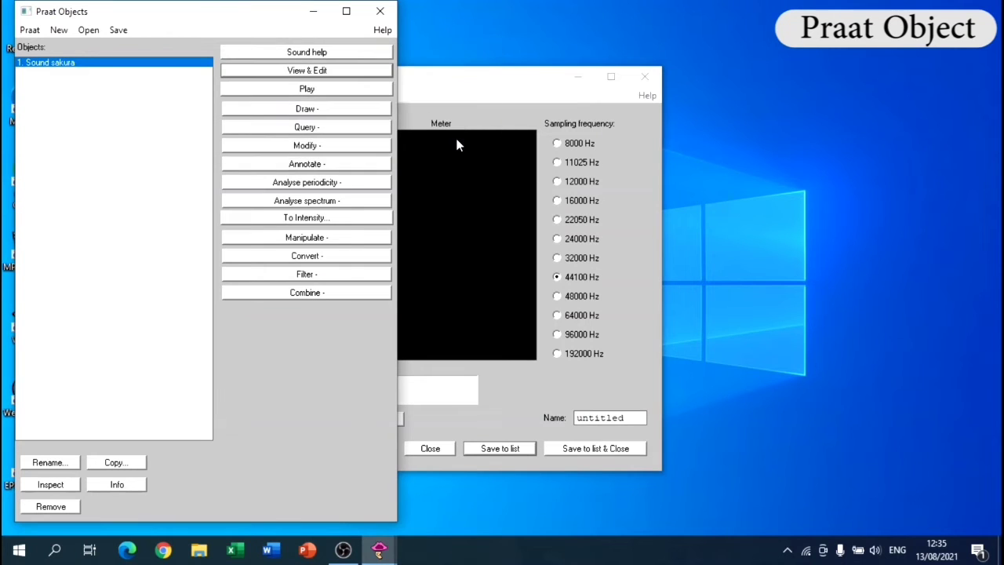
Record a second mono sound, name it sakana in the SoundRecorder and save it to the object list
click(483, 81)
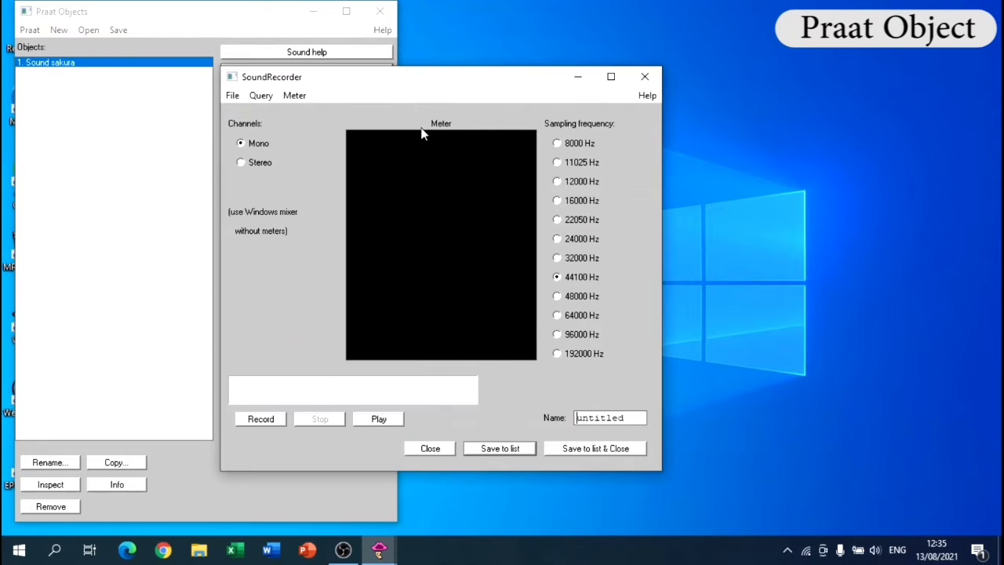
click(282, 419)
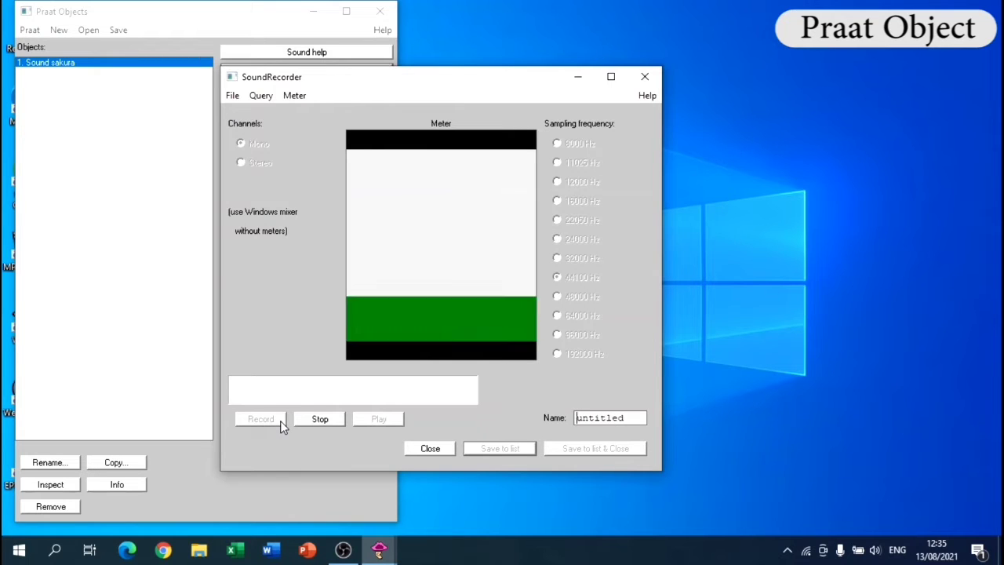
click(335, 421)
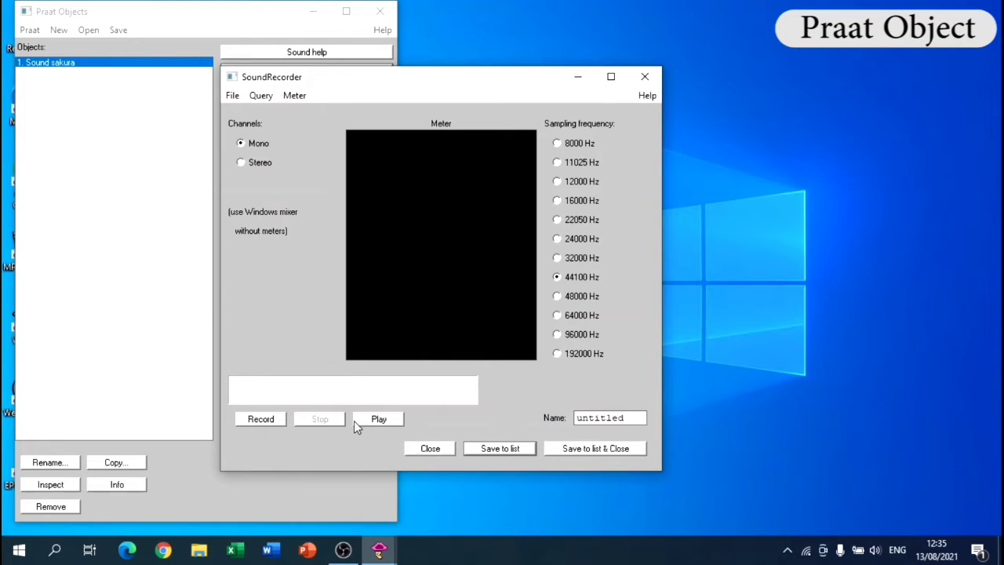
drag(627, 418, 543, 417)
text(sakana)
click(530, 454)
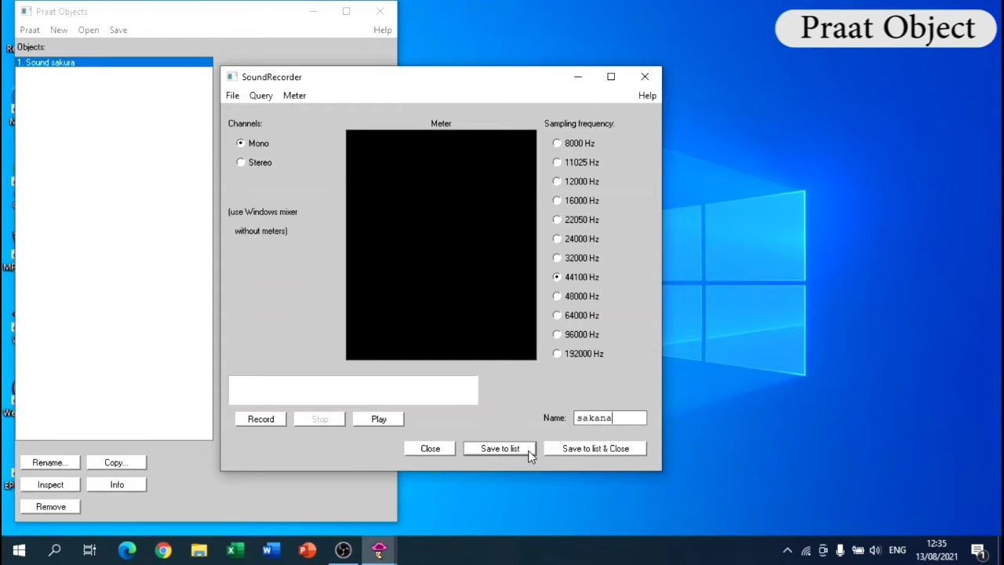
click(112, 202)
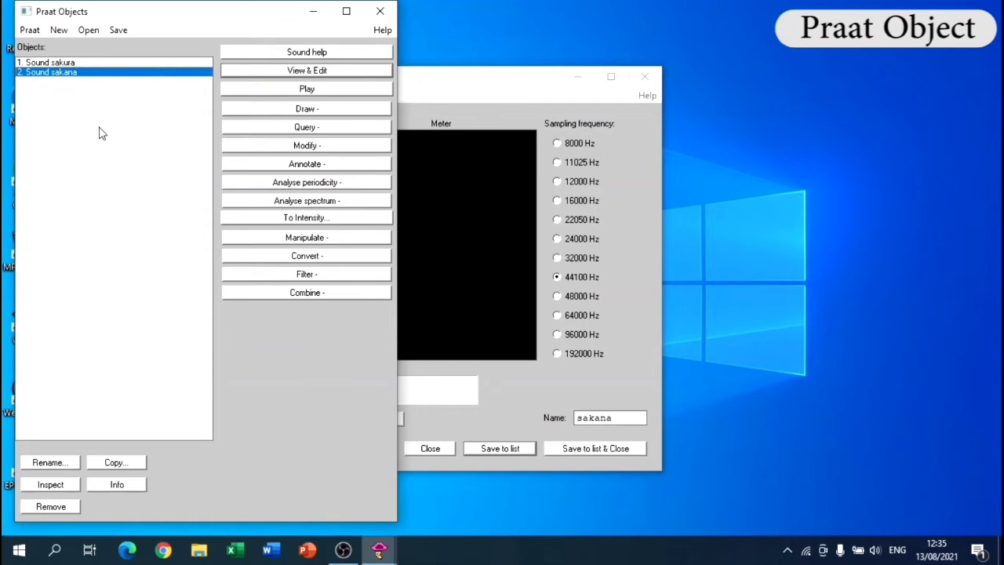
Record a third mono sound, name it aa, then save it to the object list and close the SoundRecorder
click(462, 276)
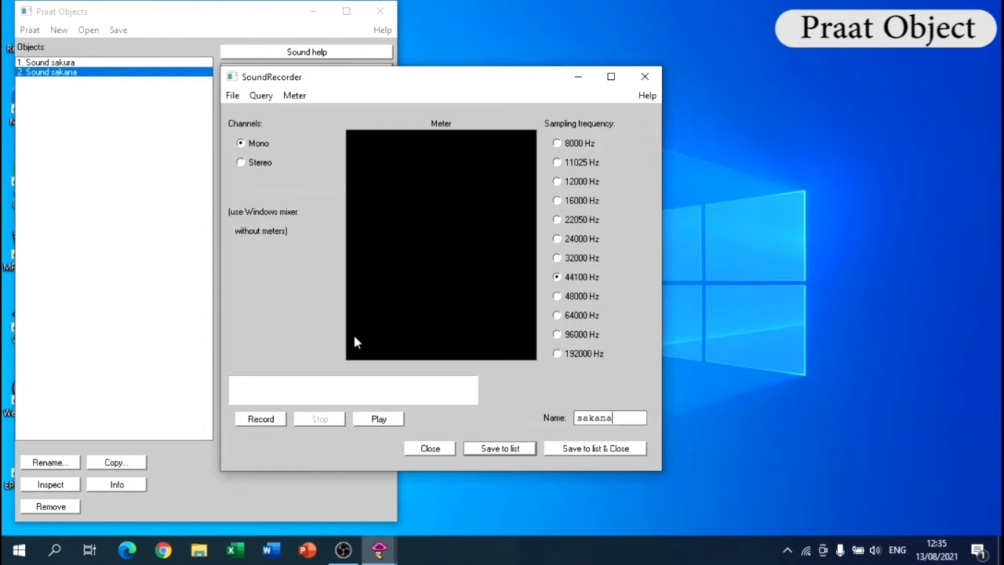
click(282, 423)
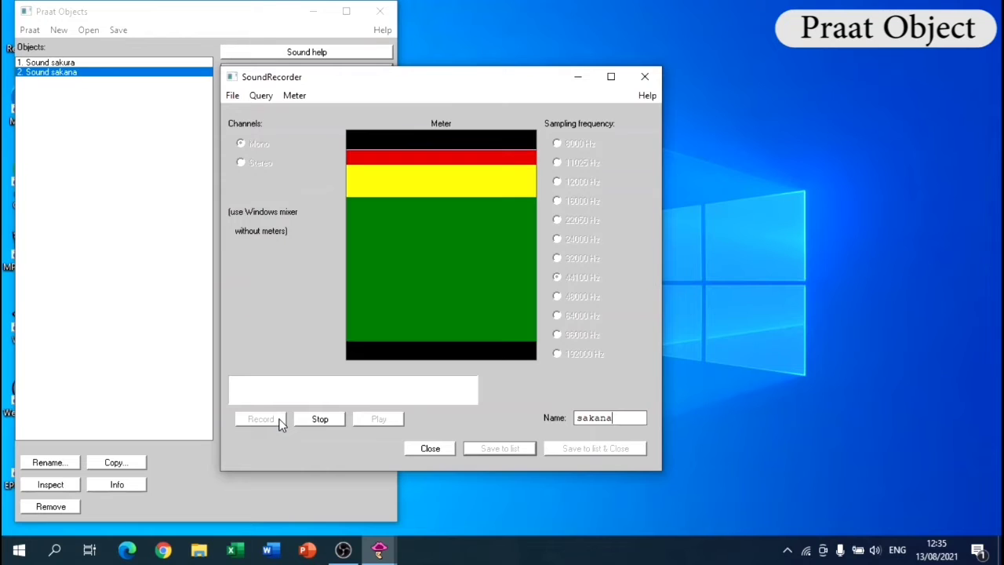
click(320, 419)
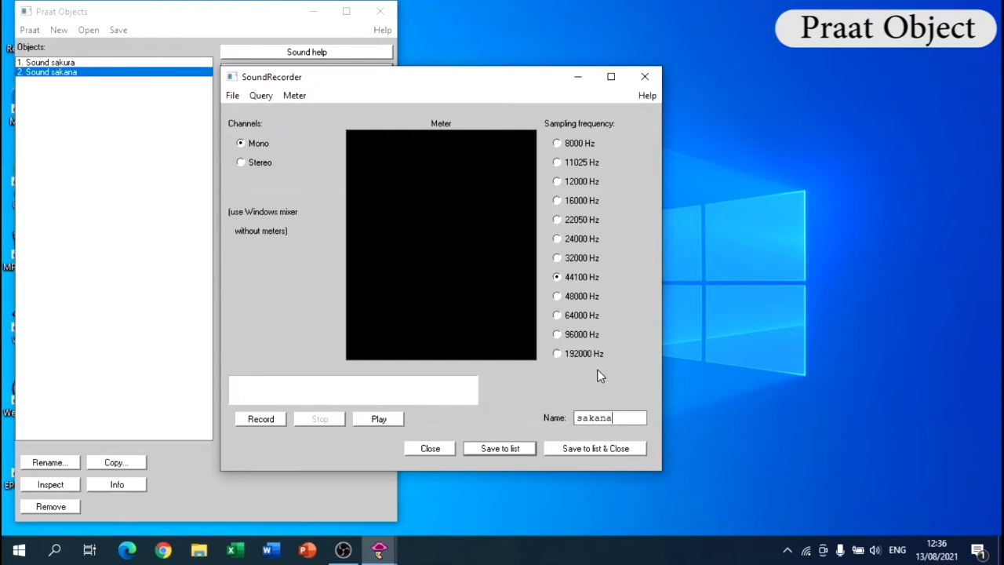
drag(619, 418, 559, 419)
text(aa)
click(640, 448)
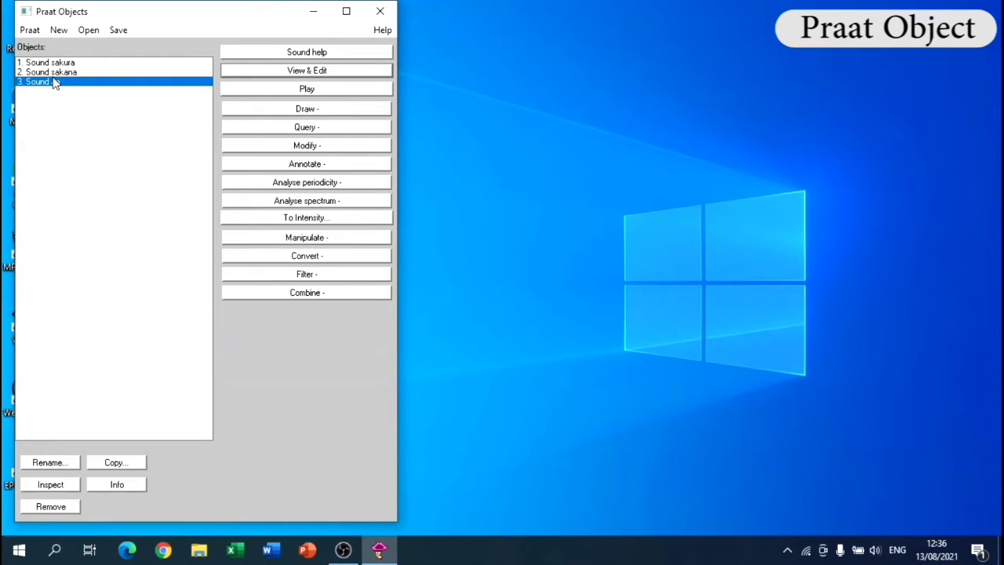
Record a new stereo sound, name it kalimat, then save it to the object list and close the SoundRecorder
click(60, 32)
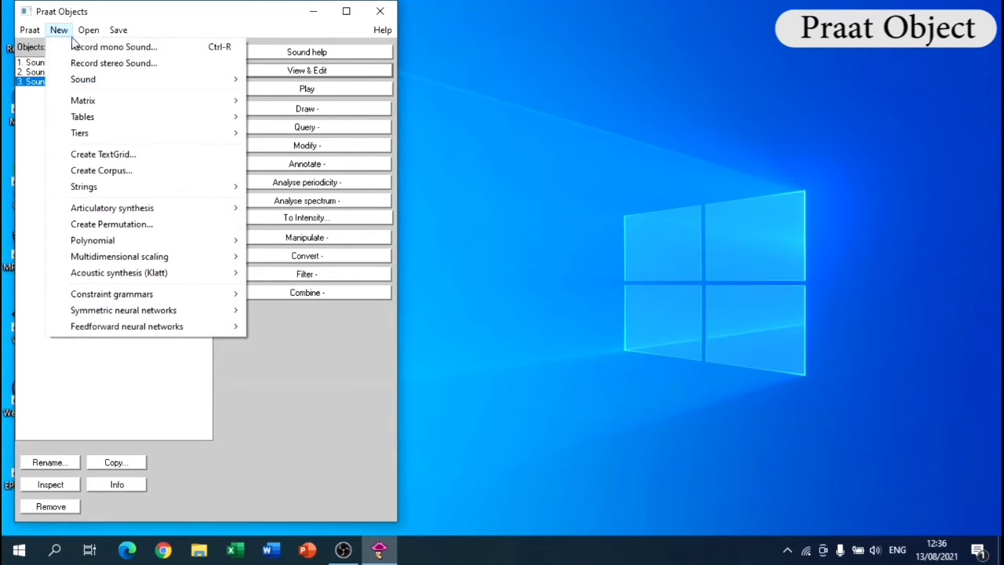
click(118, 64)
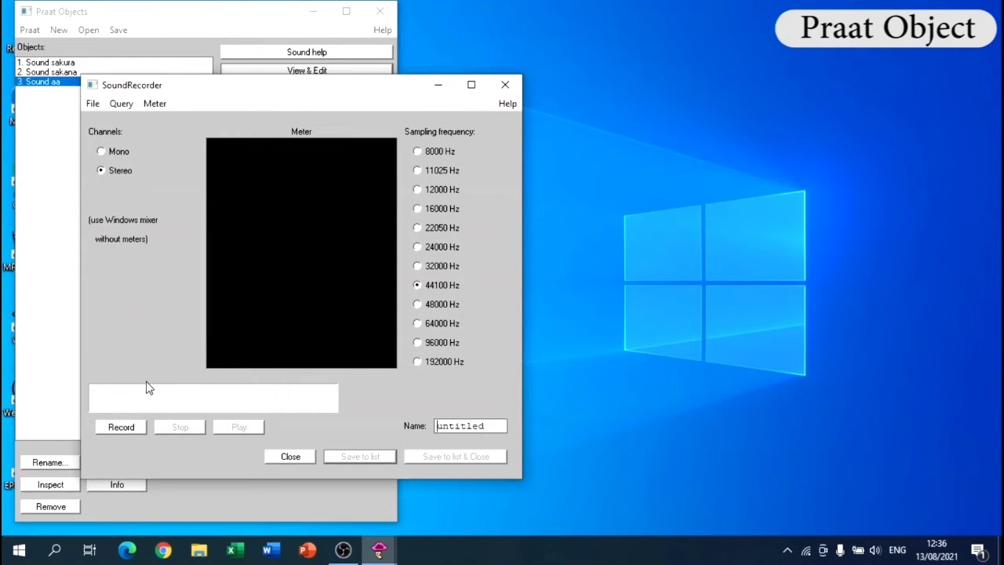
click(141, 436)
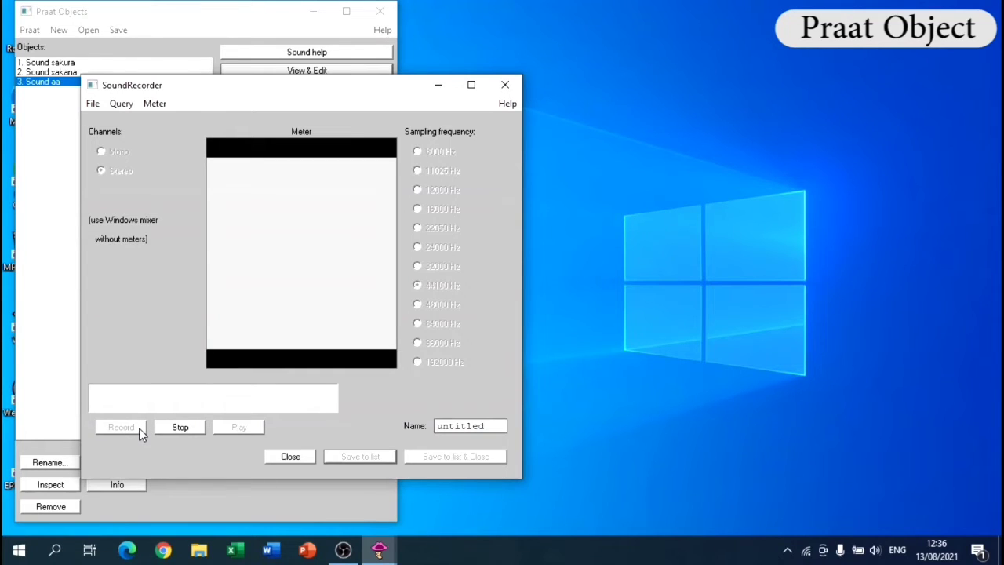
click(197, 431)
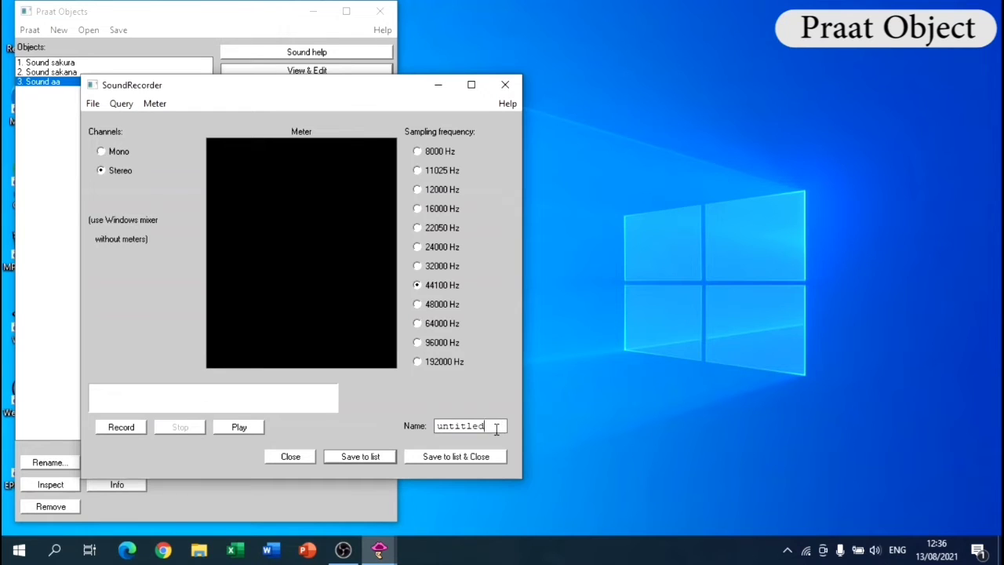
drag(498, 426, 416, 423)
text(kalimat)
click(497, 457)
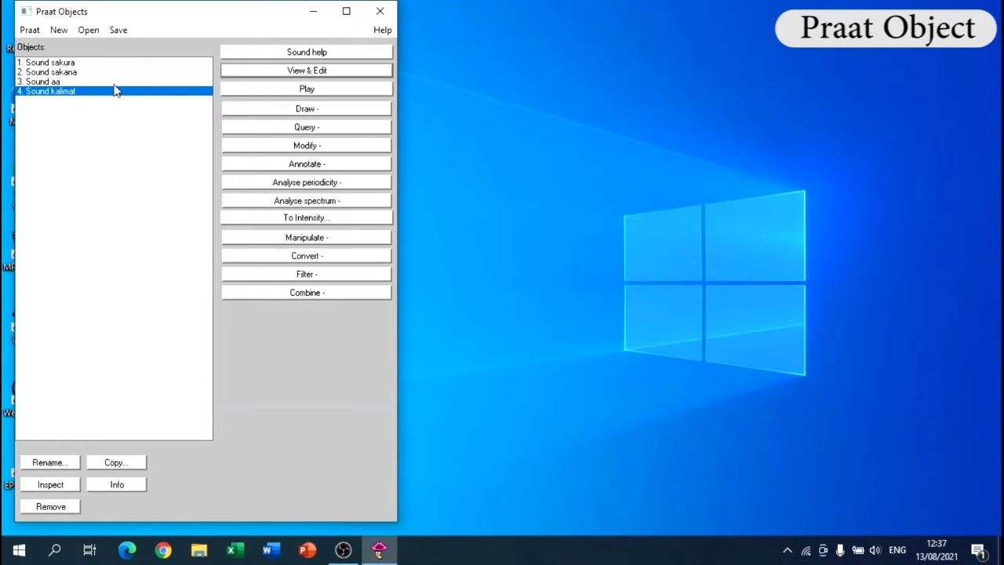
View the waveform and spectrogram of the mono sound sakura in its editor, then close the editor
click(81, 65)
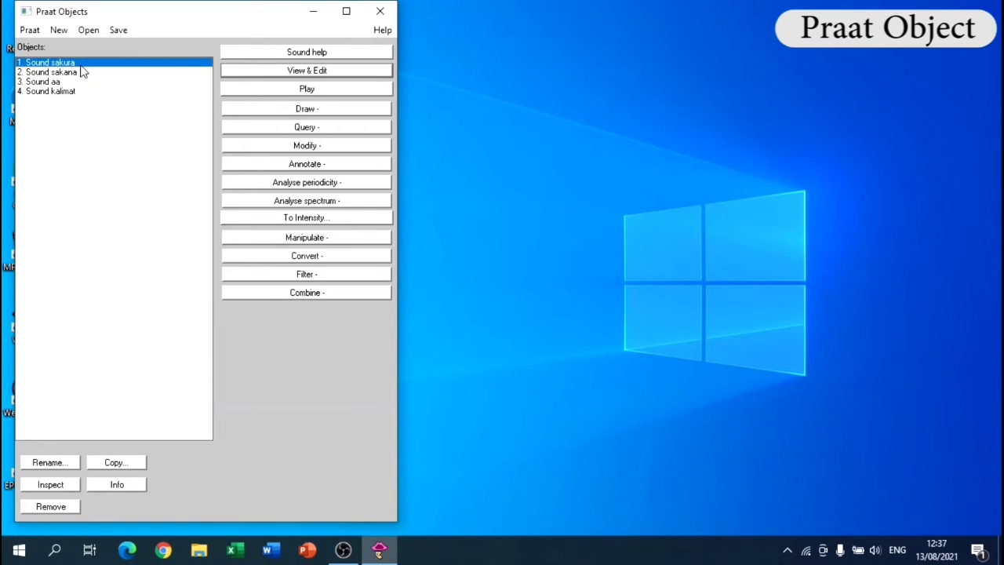
click(78, 71)
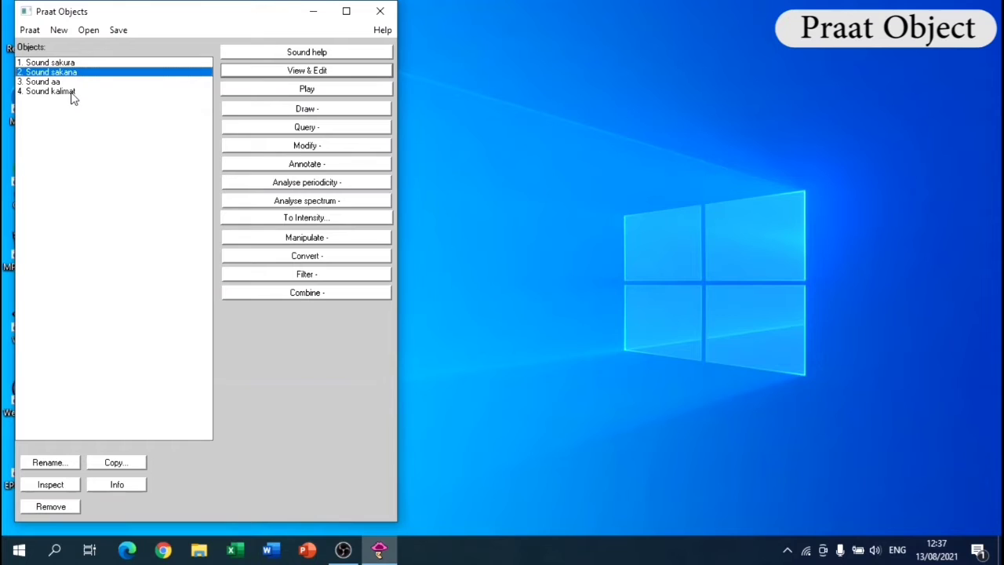
click(70, 92)
click(67, 66)
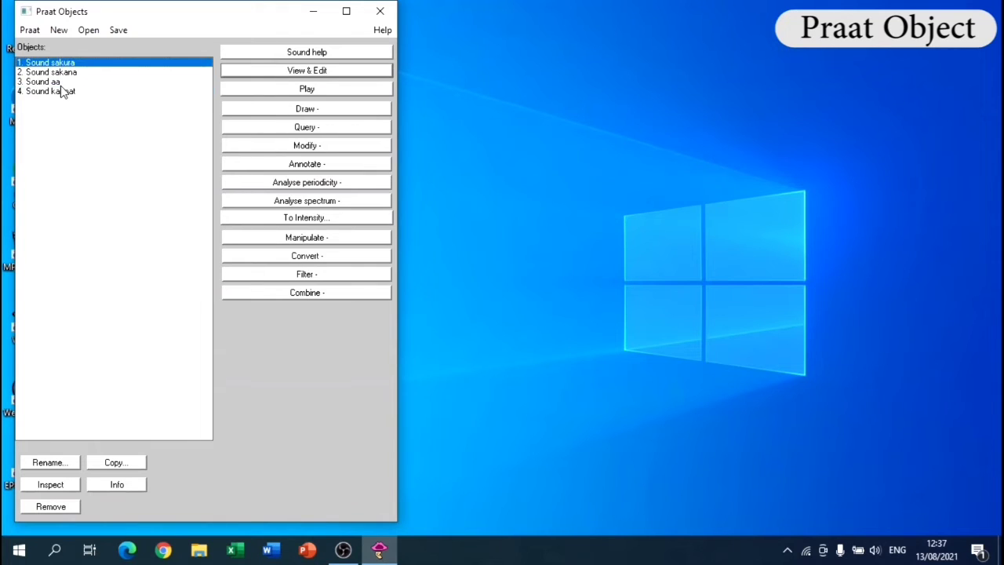
click(276, 76)
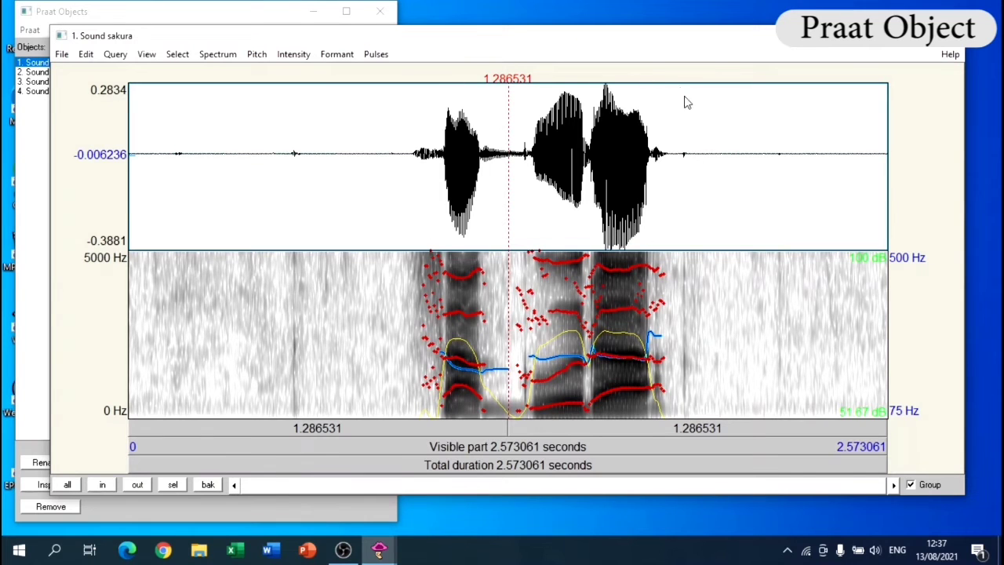
click(950, 38)
View the two channels of the stereo sound kalimat in its editor, then close the editor
click(58, 93)
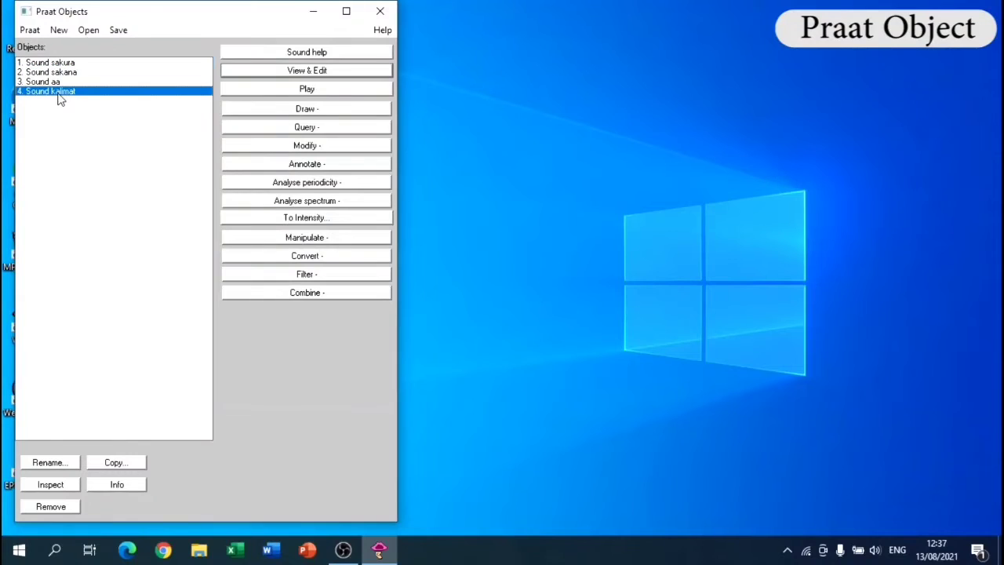
click(282, 75)
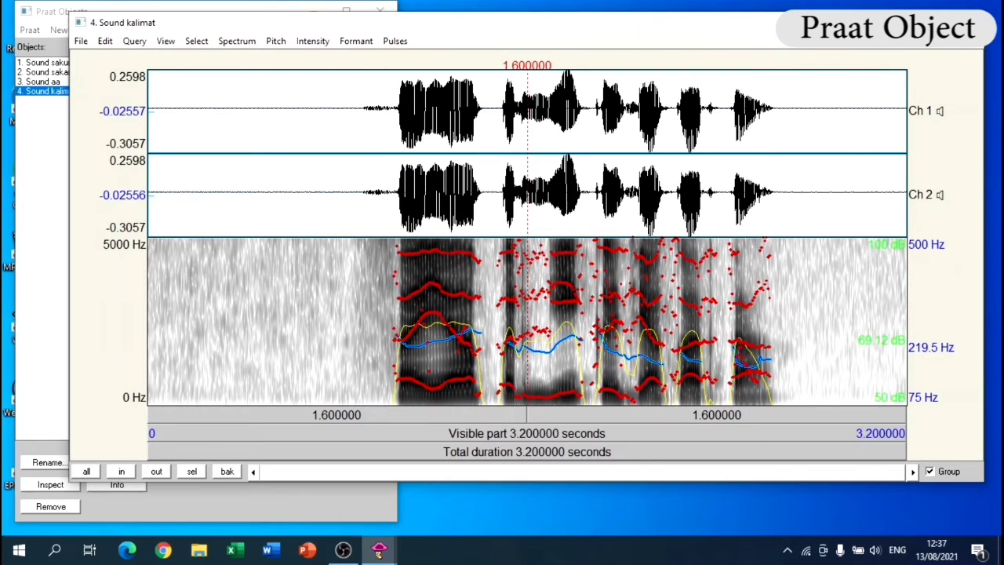
click(966, 22)
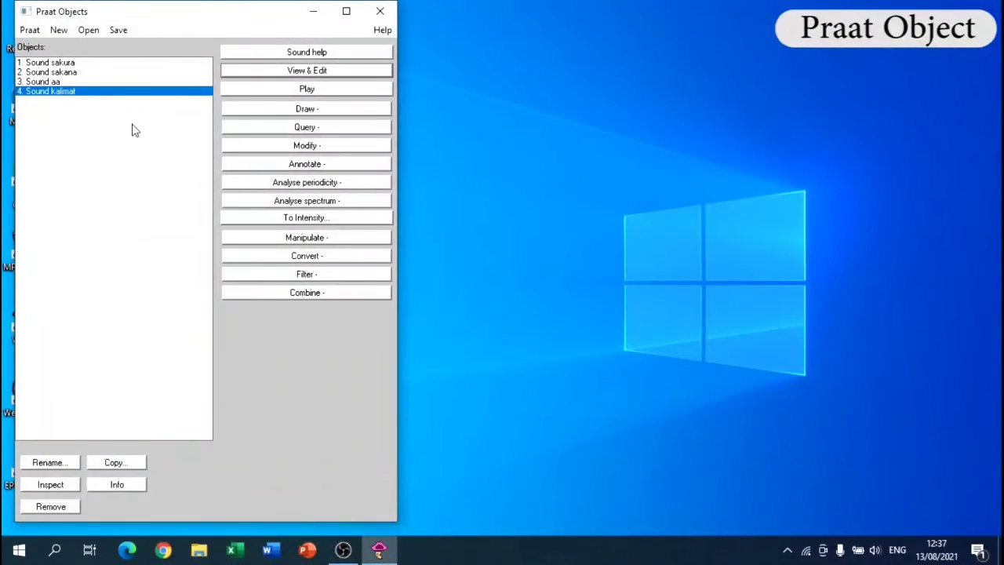
Convert the stereo sound kalimat to mono and view the converted sound in its editor before closing it
click(273, 259)
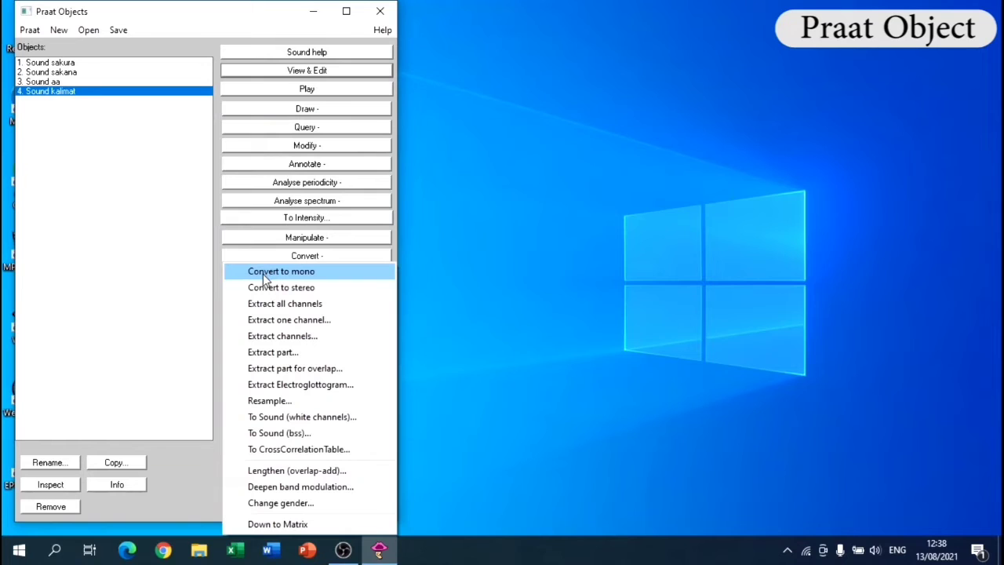
click(263, 273)
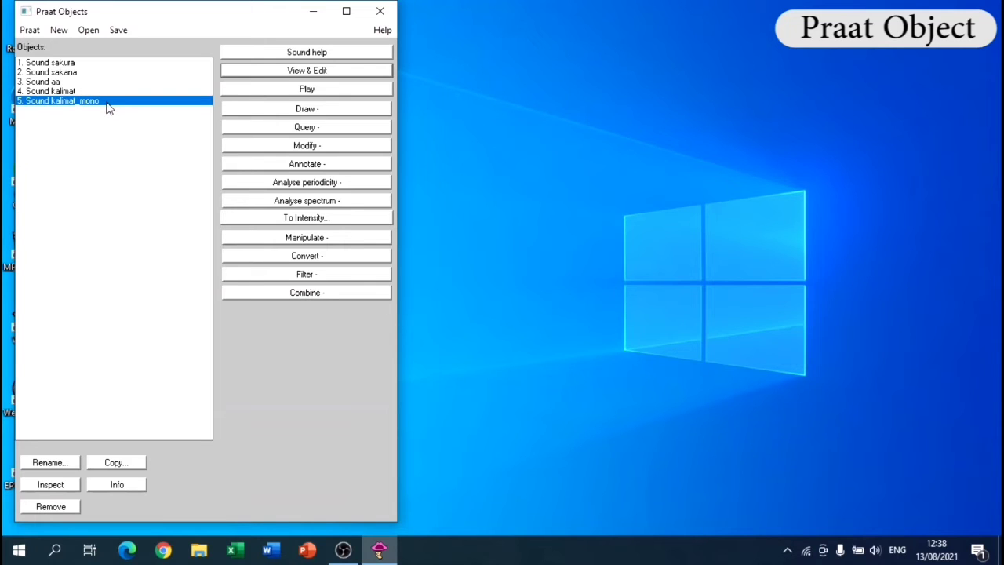
click(274, 72)
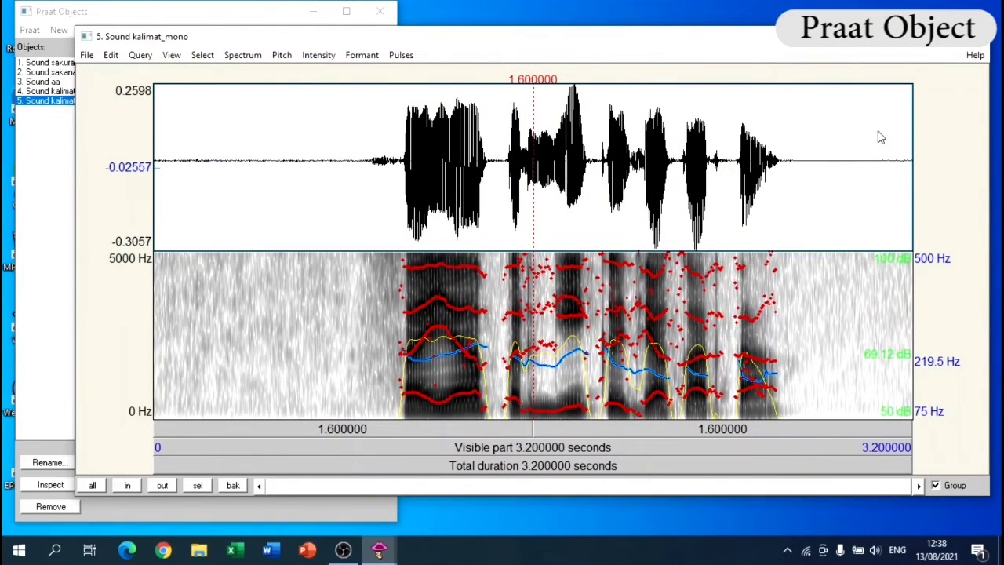
click(972, 37)
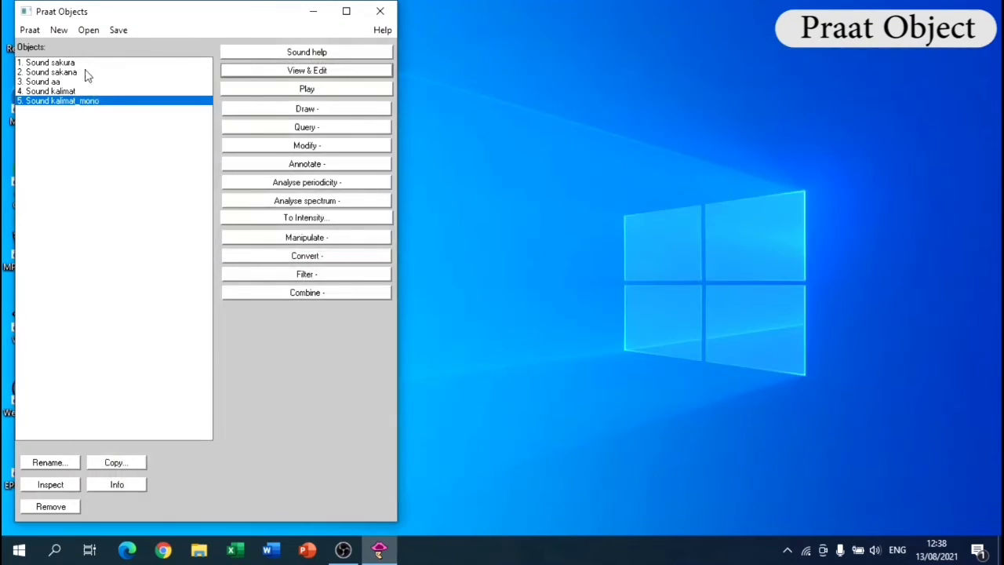
Remove the sounds aa and kalimat together from the object list
click(63, 81)
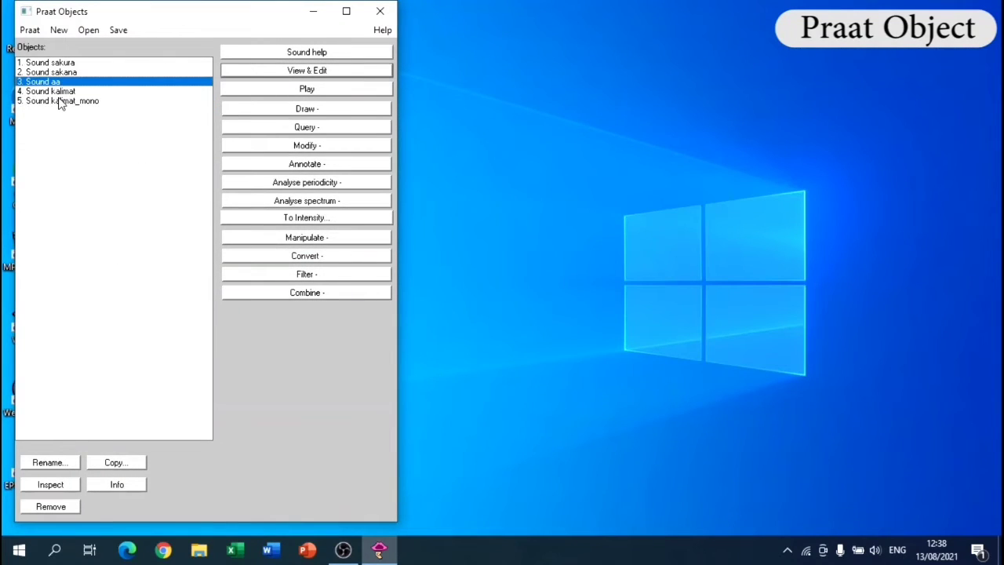
shift+click(59, 92)
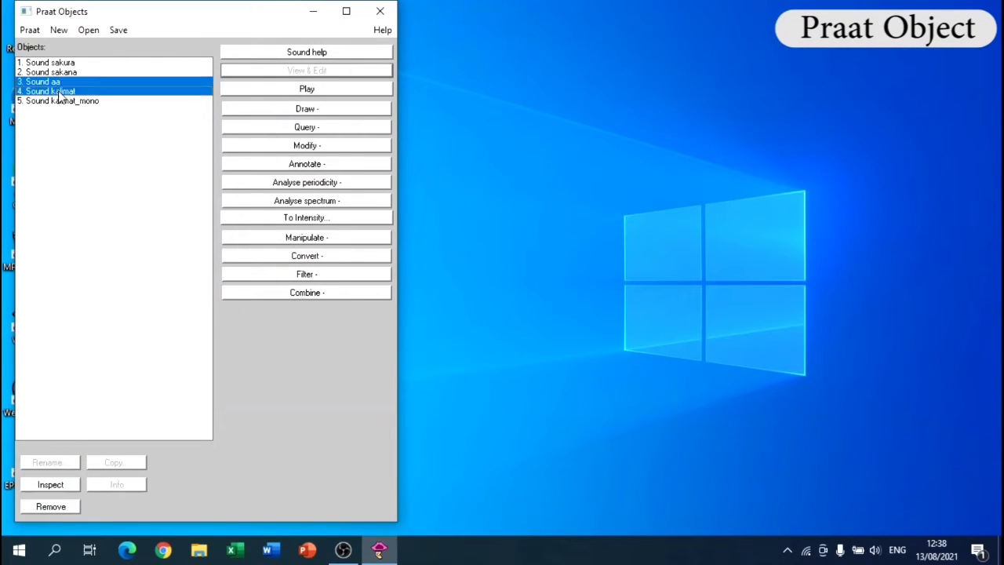
click(47, 508)
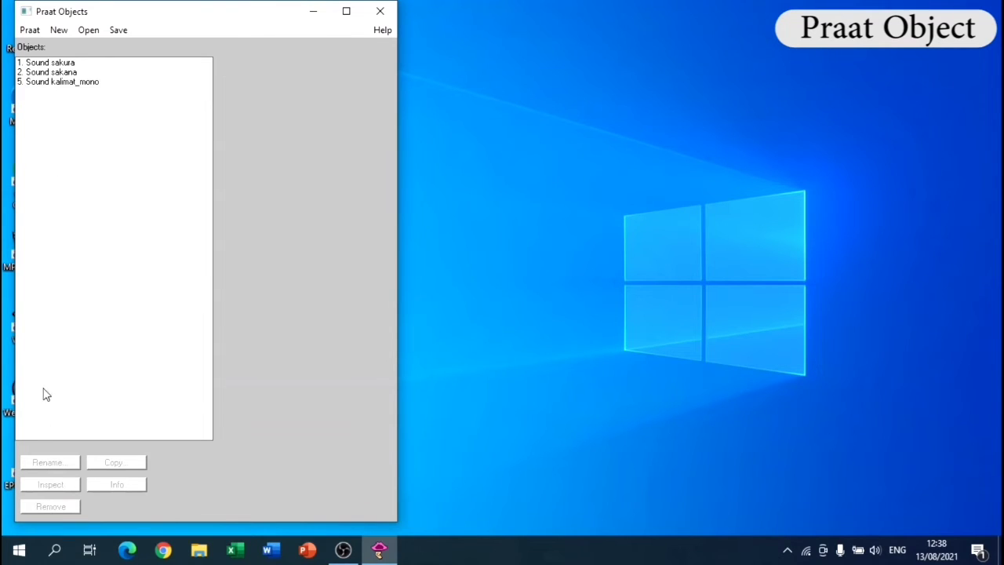
Play the sounds sakura, sakana and kalimat_mono one after another from the object list
click(61, 64)
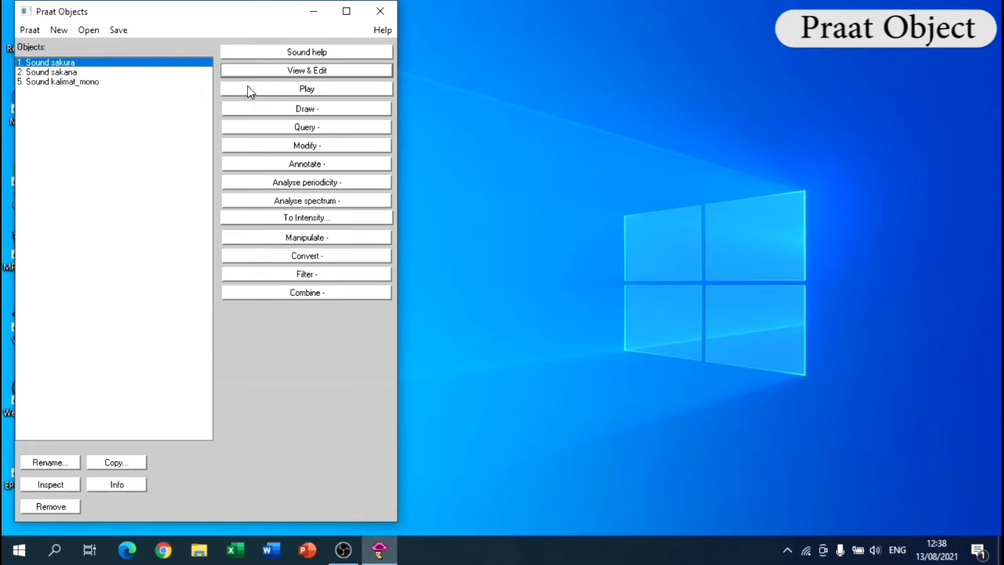
click(287, 94)
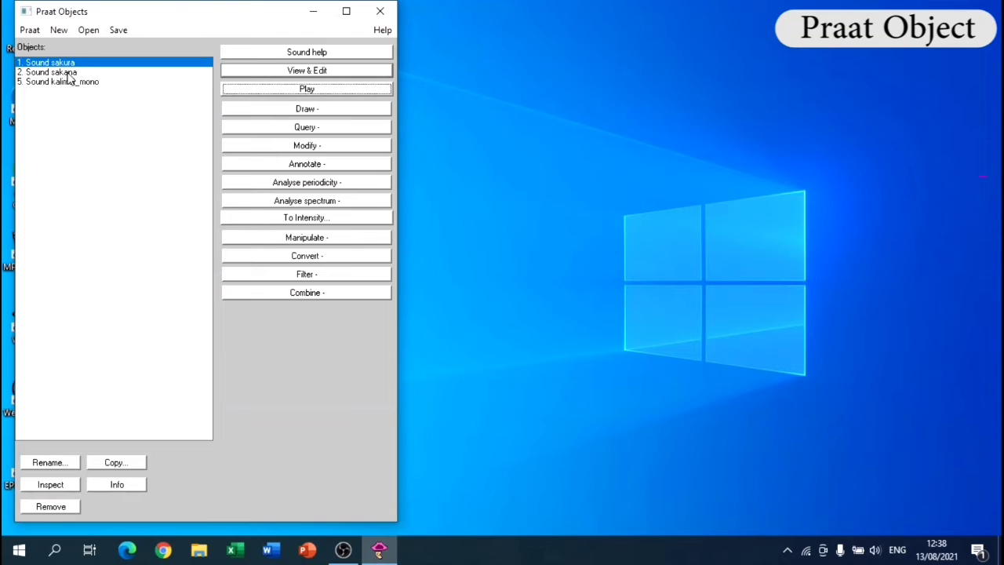
click(70, 73)
click(269, 93)
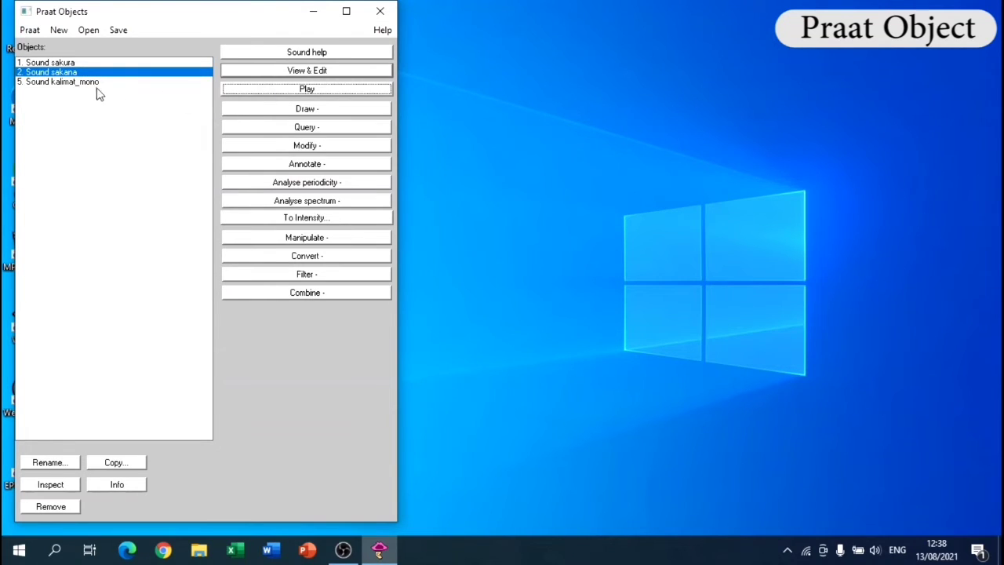
click(91, 83)
click(285, 94)
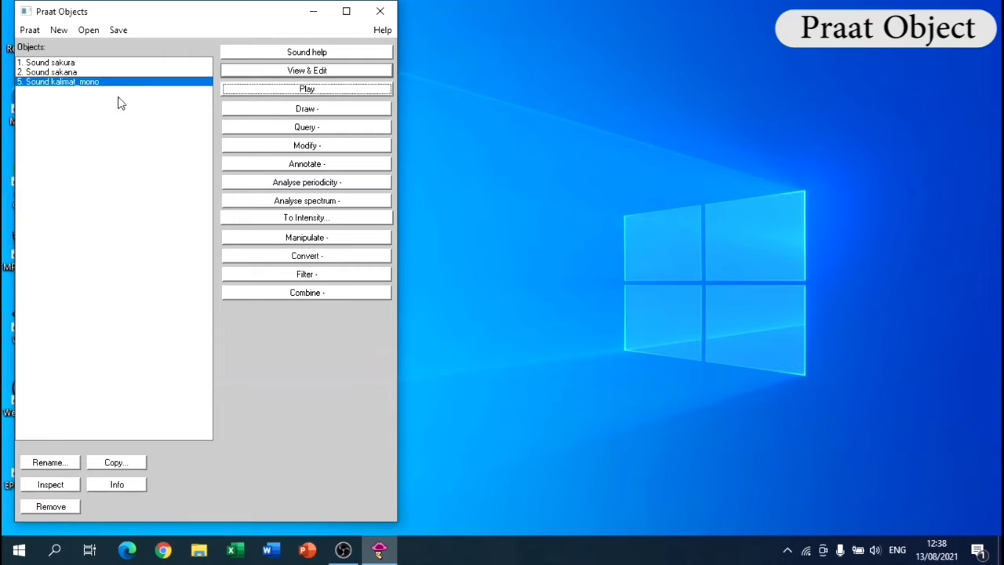
Open the sound sakura for viewing and editing and maximize its editor window
click(55, 65)
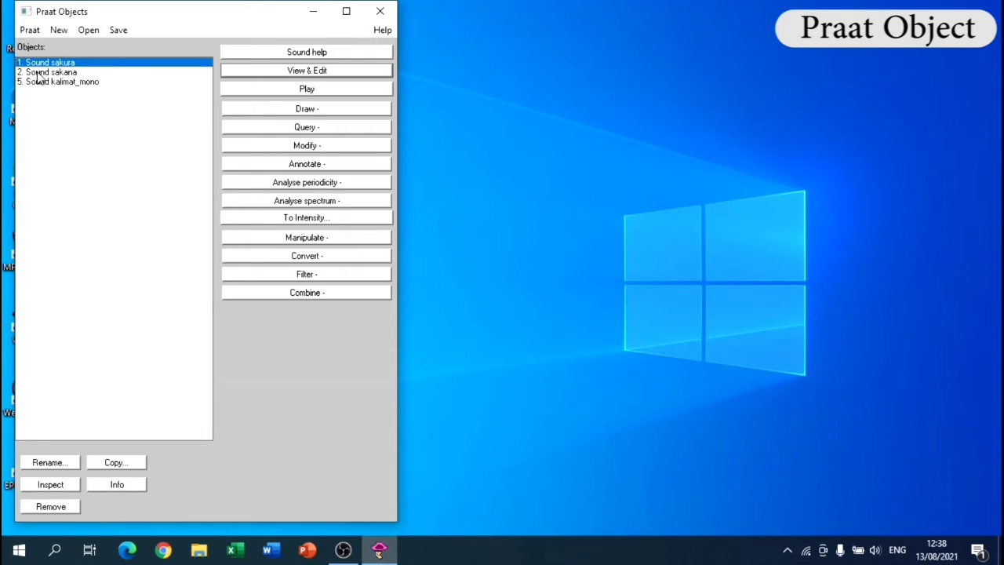
click(261, 71)
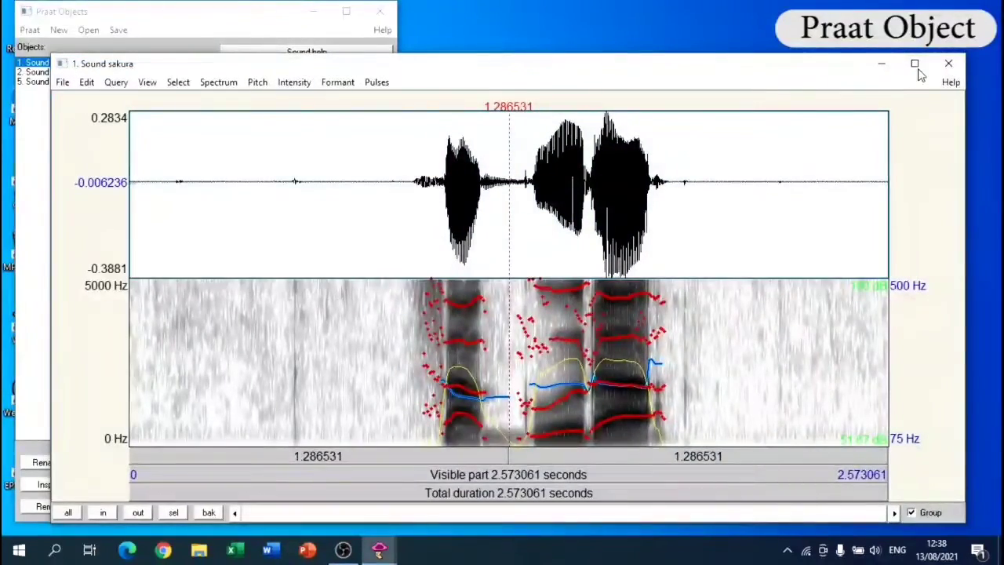
click(914, 63)
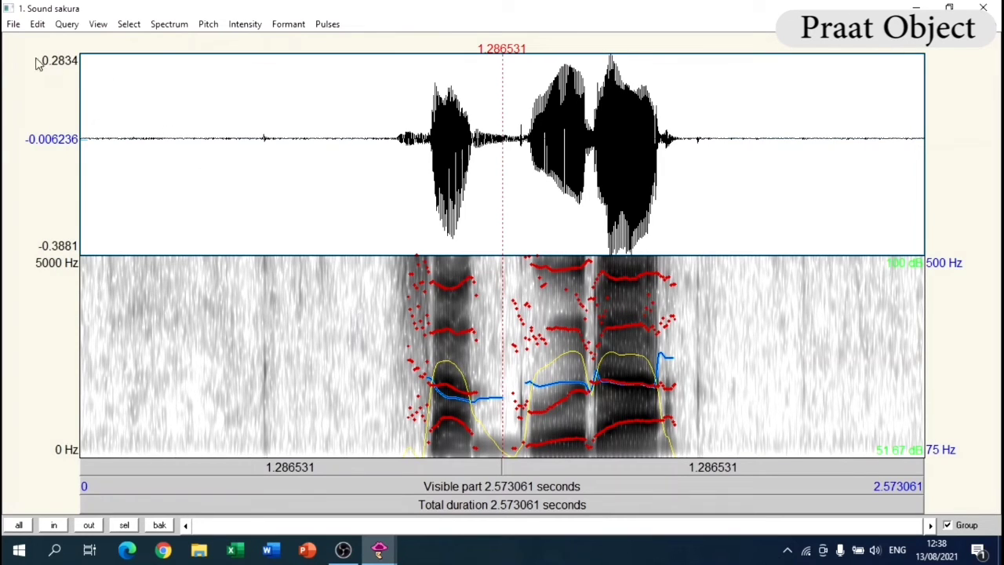
Hide the spectrogram in the sakura editor and show it again
click(186, 30)
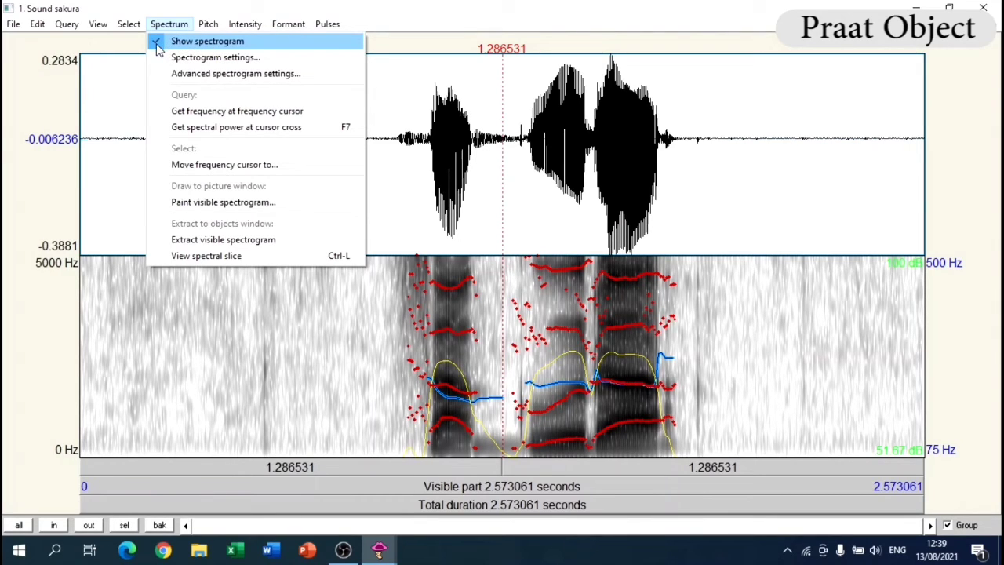
click(159, 49)
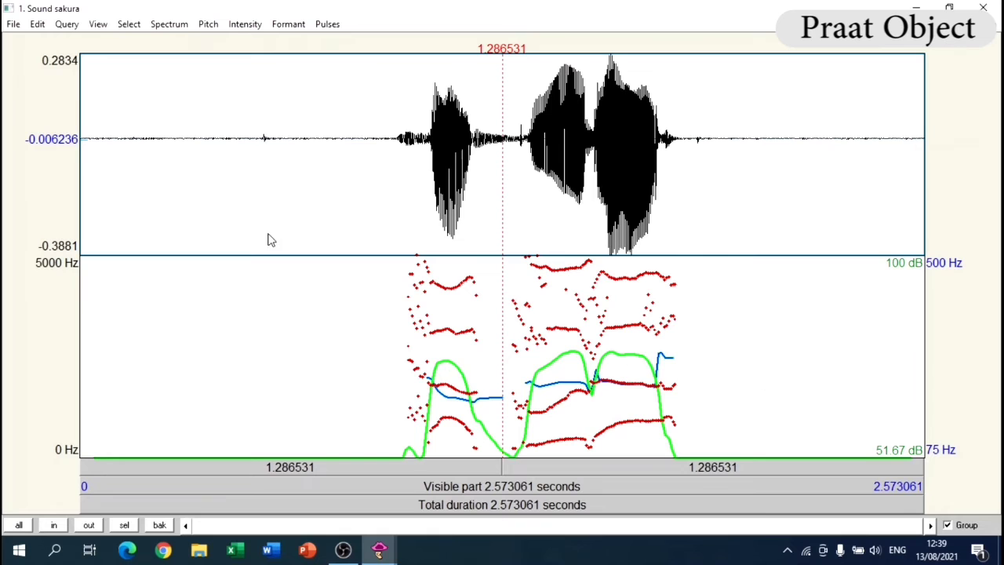
click(168, 25)
click(168, 39)
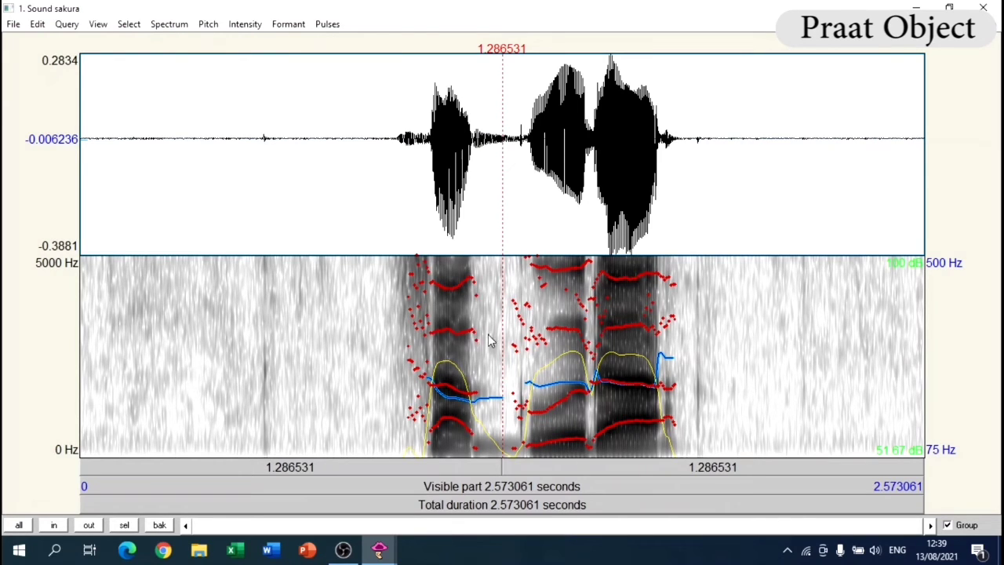
Hide the pitch contour in the sakura editor
click(209, 26)
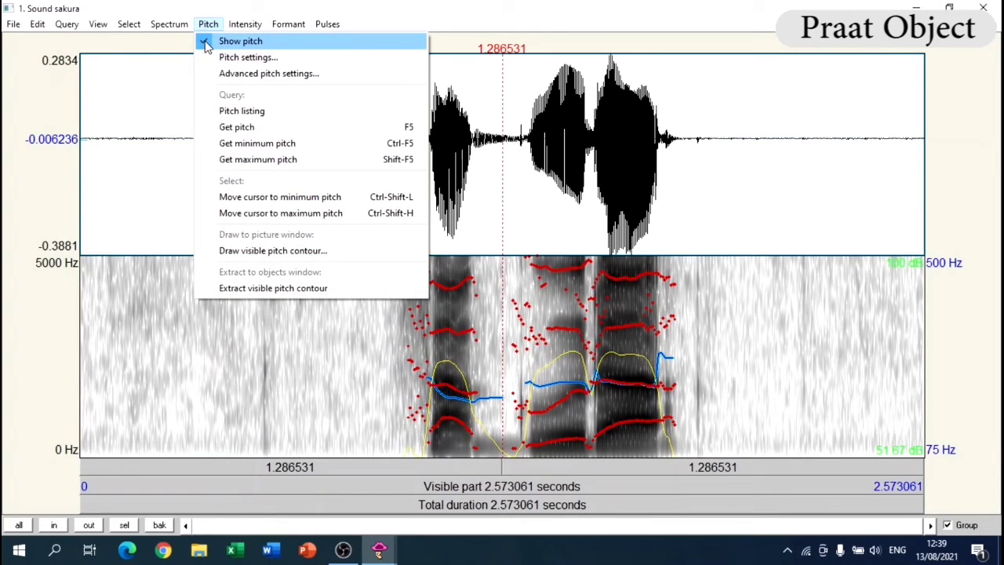
click(206, 43)
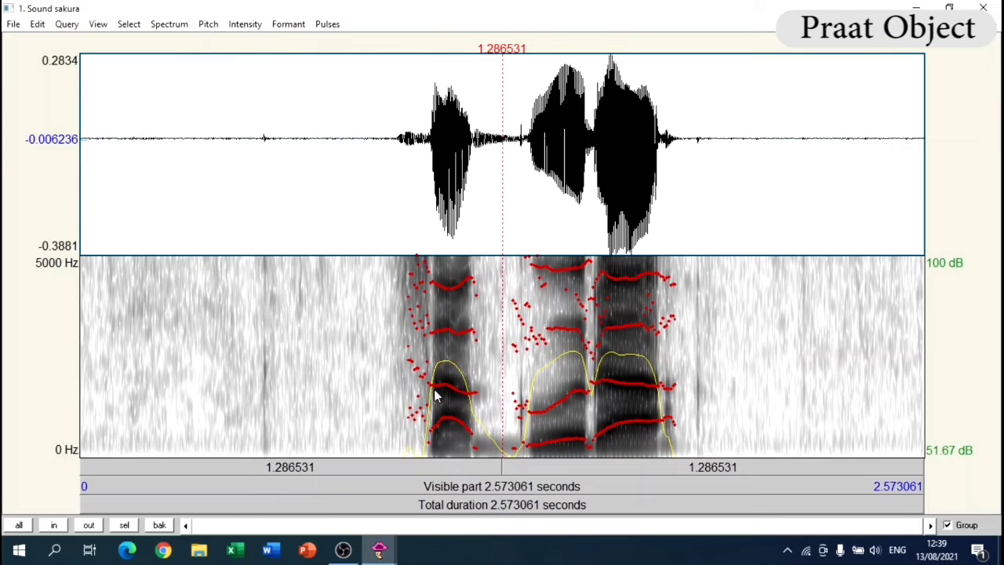
Show the pitch contour again in the sakura editor, and hide and reshow the intensity contour
click(208, 25)
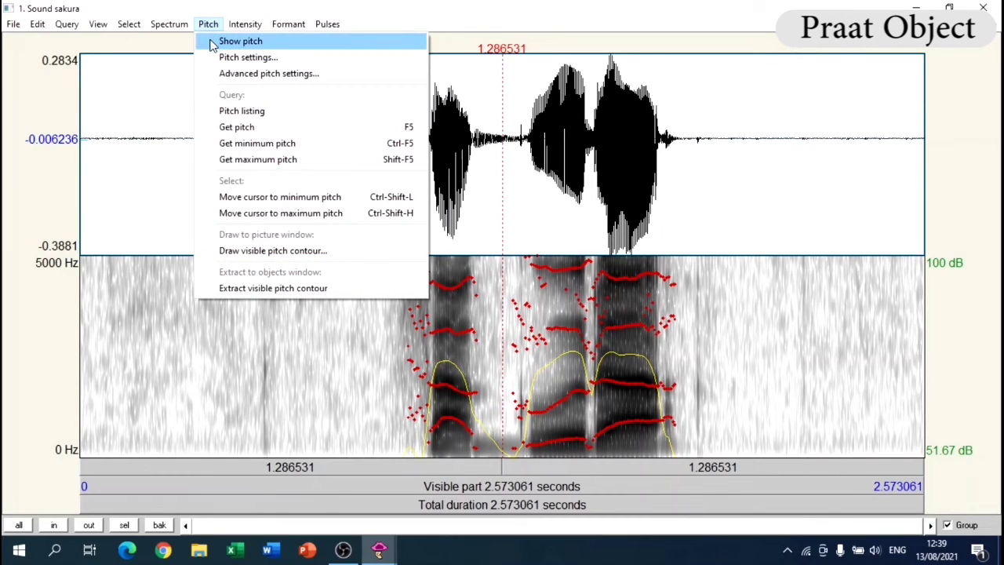
click(213, 40)
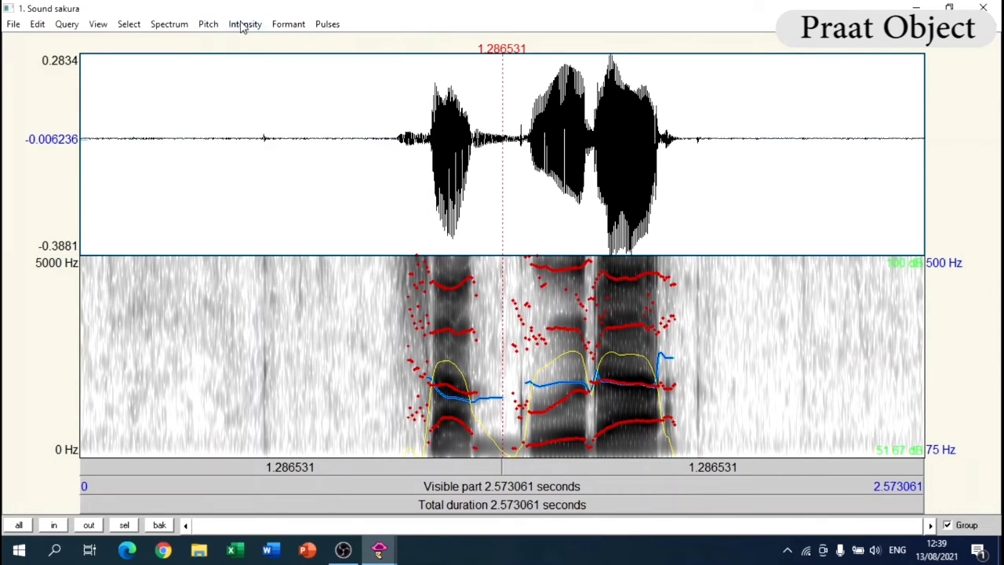
click(242, 25)
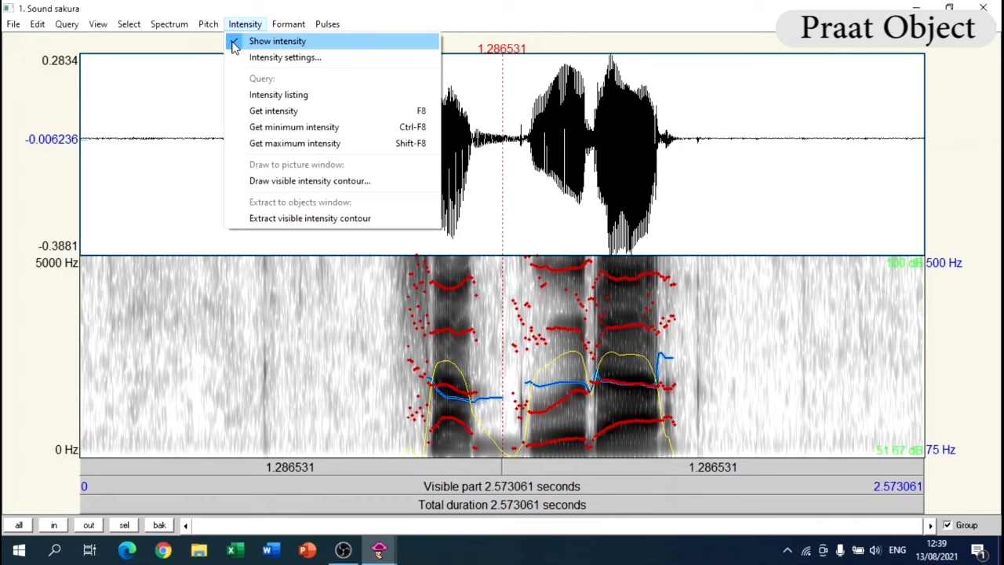
click(234, 42)
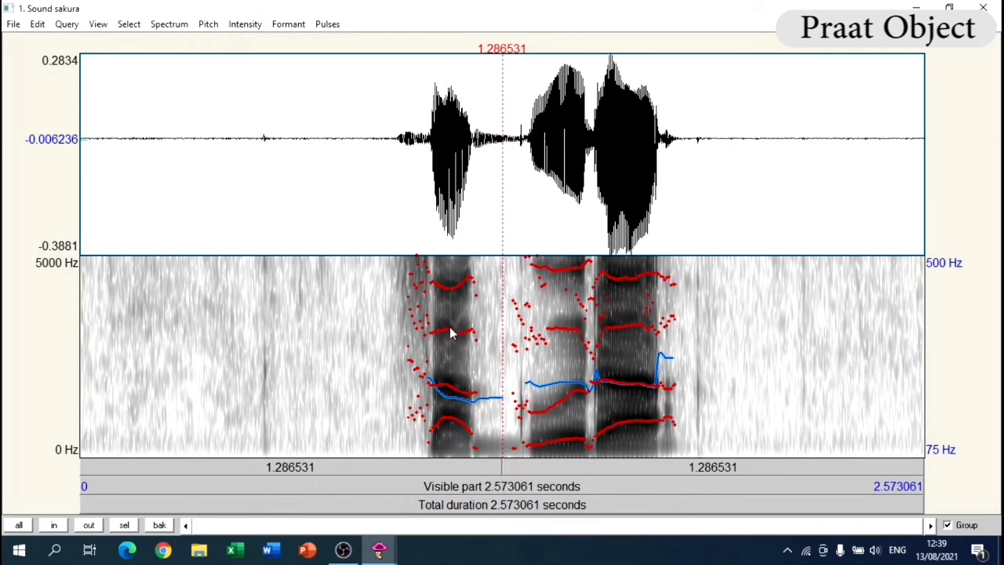
click(244, 25)
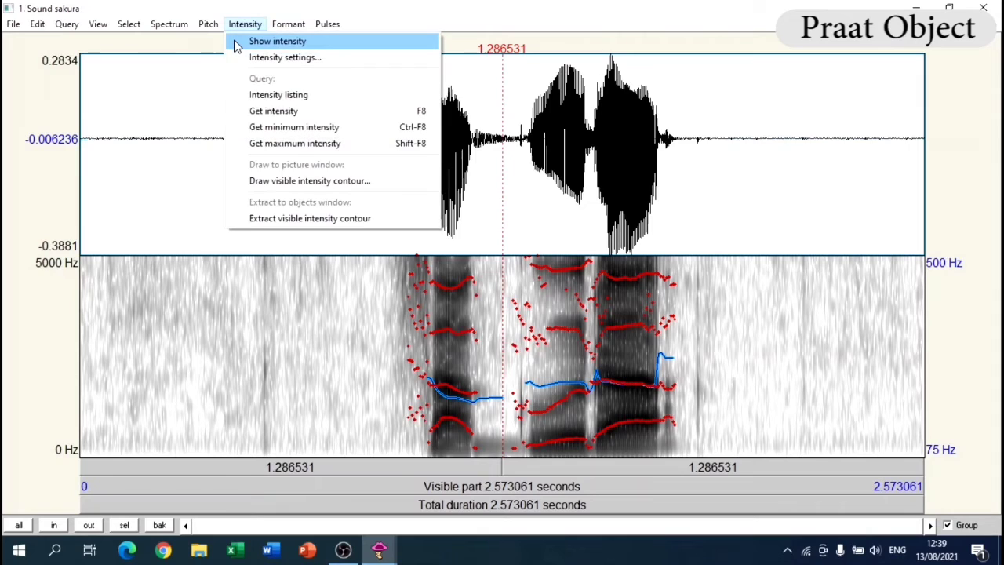
click(235, 42)
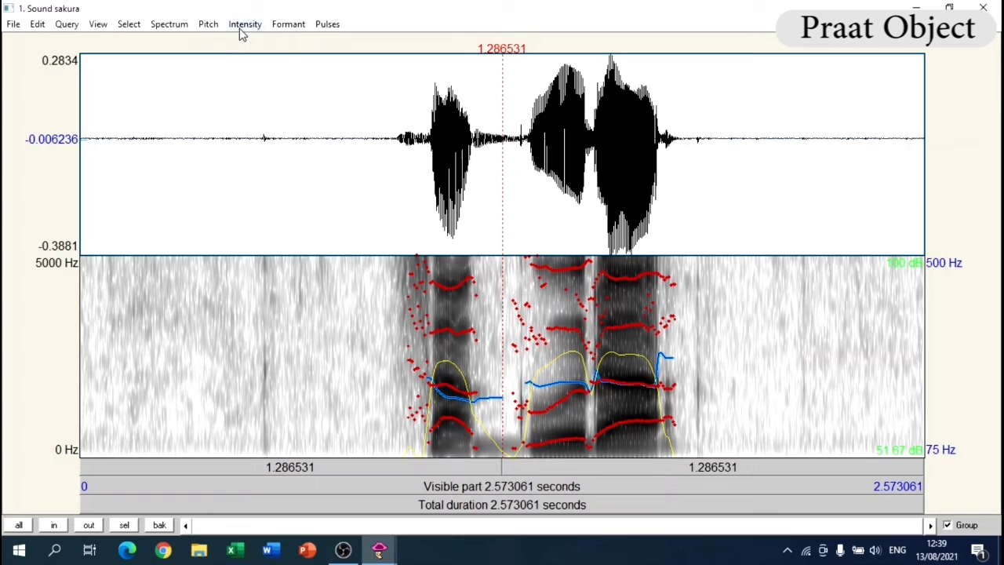
Hide the formants in the sakura editor and show them again
click(285, 27)
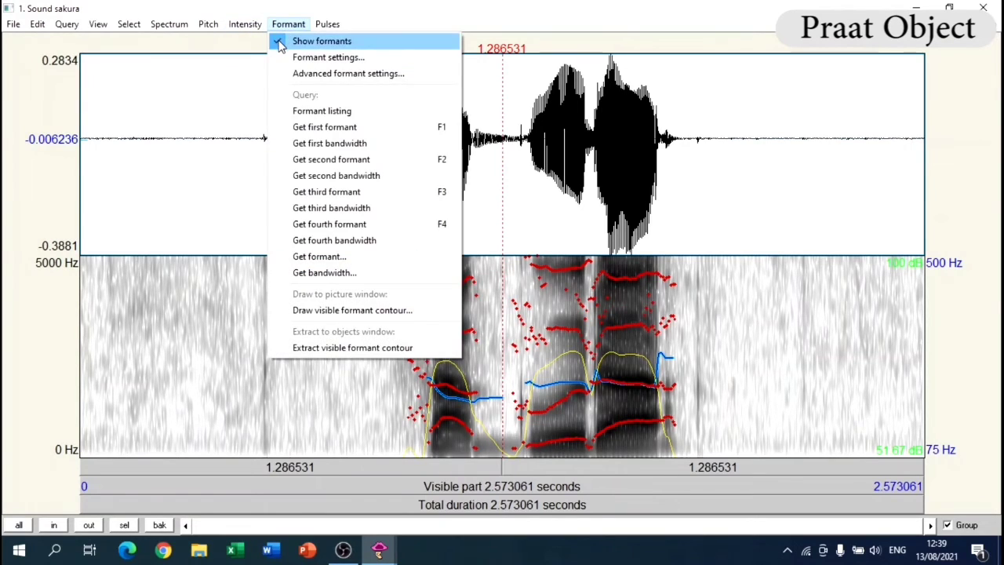
click(280, 42)
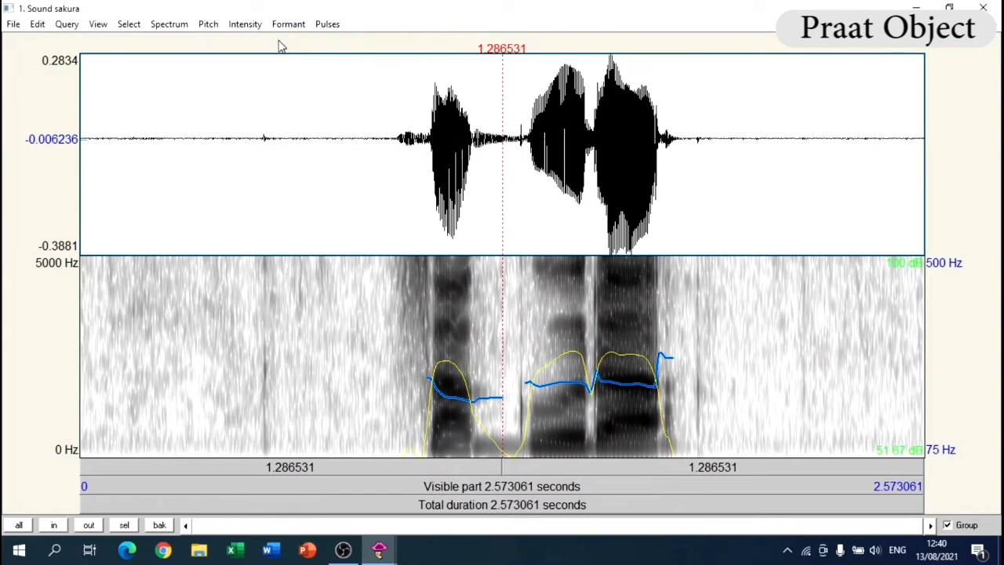
click(279, 31)
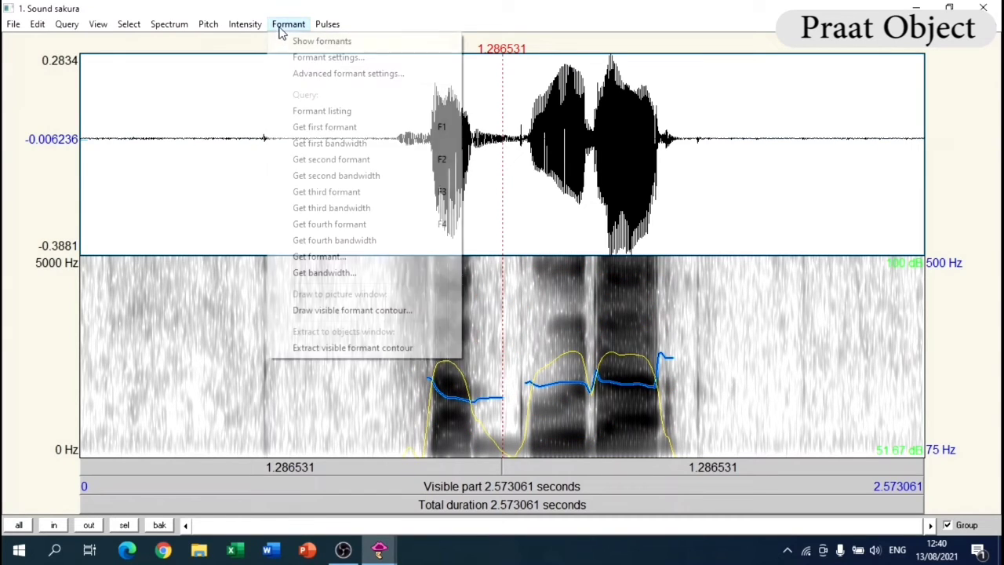
click(281, 40)
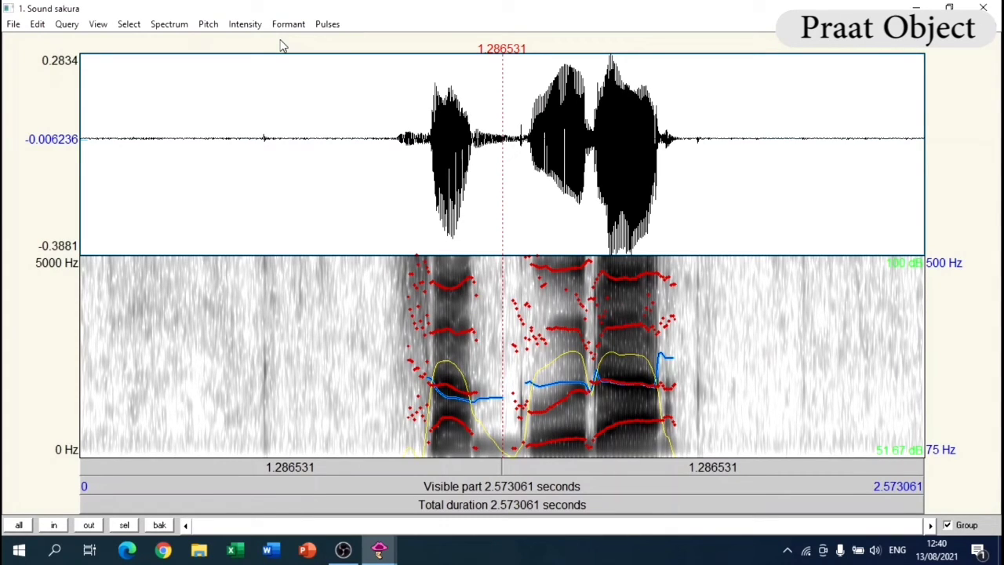
Show the glottal pulses on the sakura waveform and hide them again
click(328, 24)
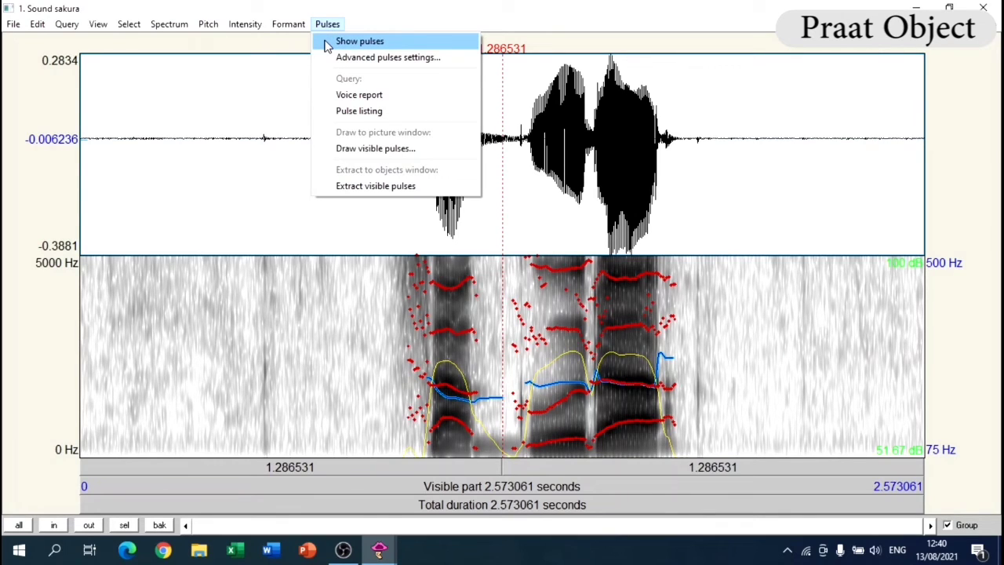
click(328, 48)
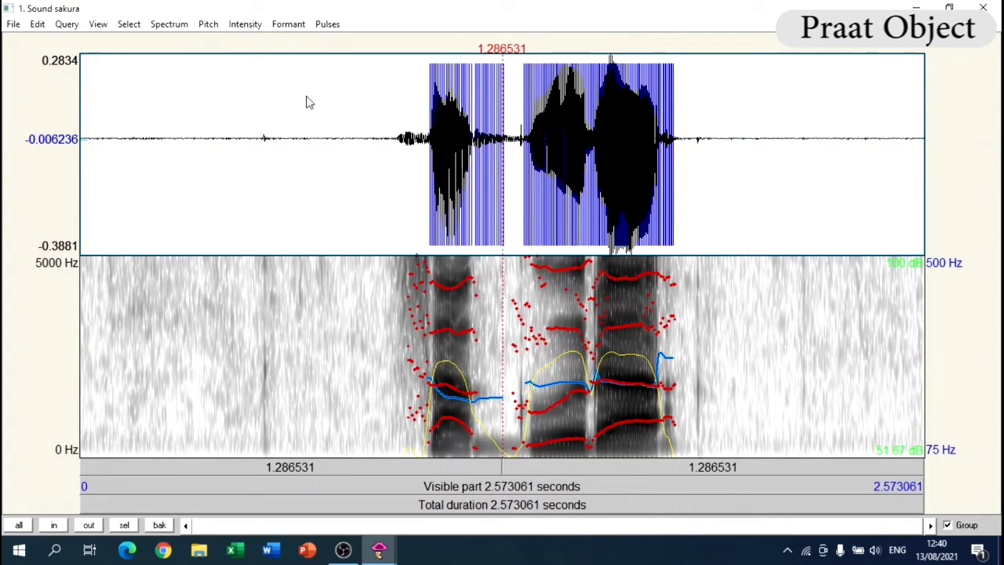
click(326, 25)
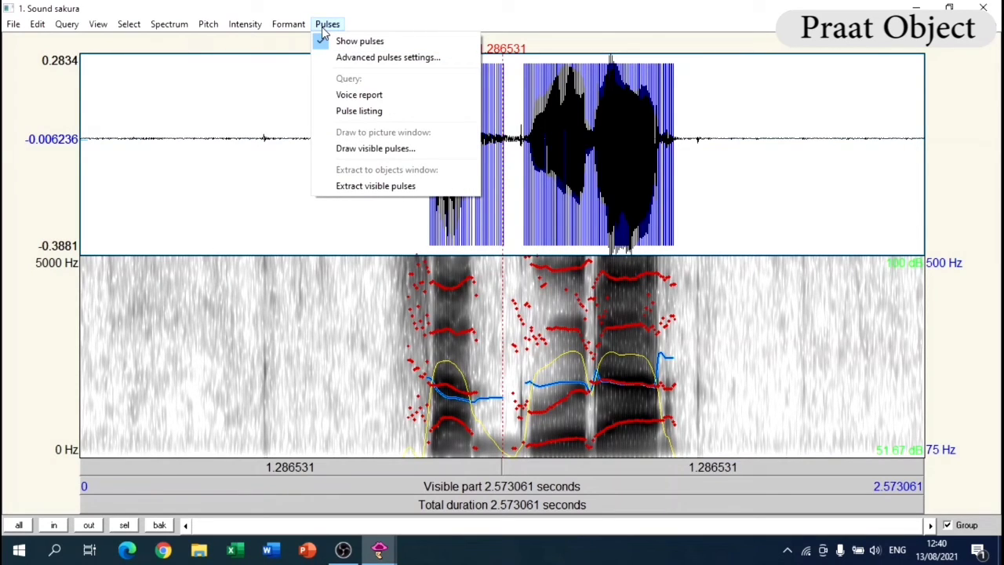
click(323, 47)
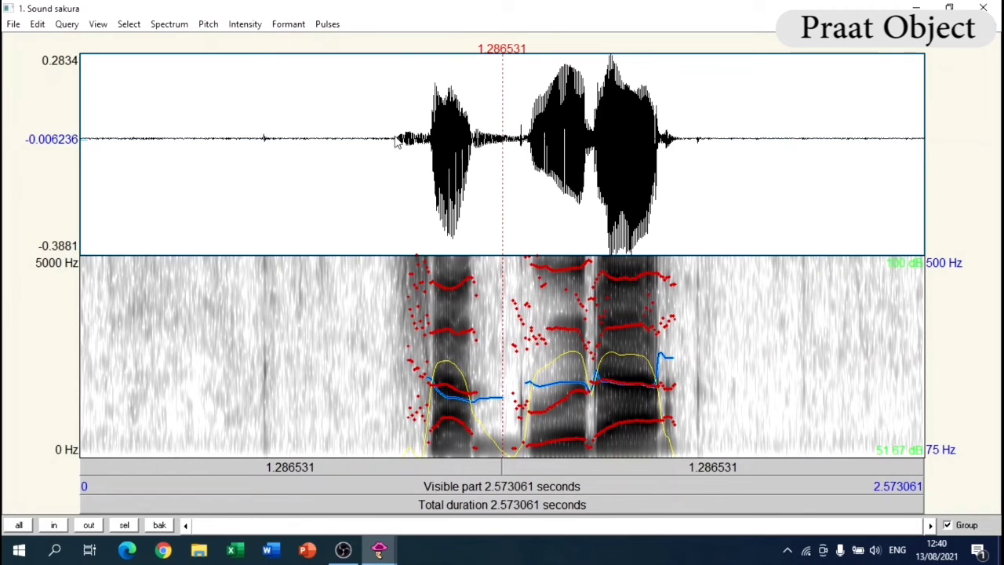
Select the first syllable of the waveform, from about 0.95 to 1.25 s, and play the selection
drag(392, 143, 490, 164)
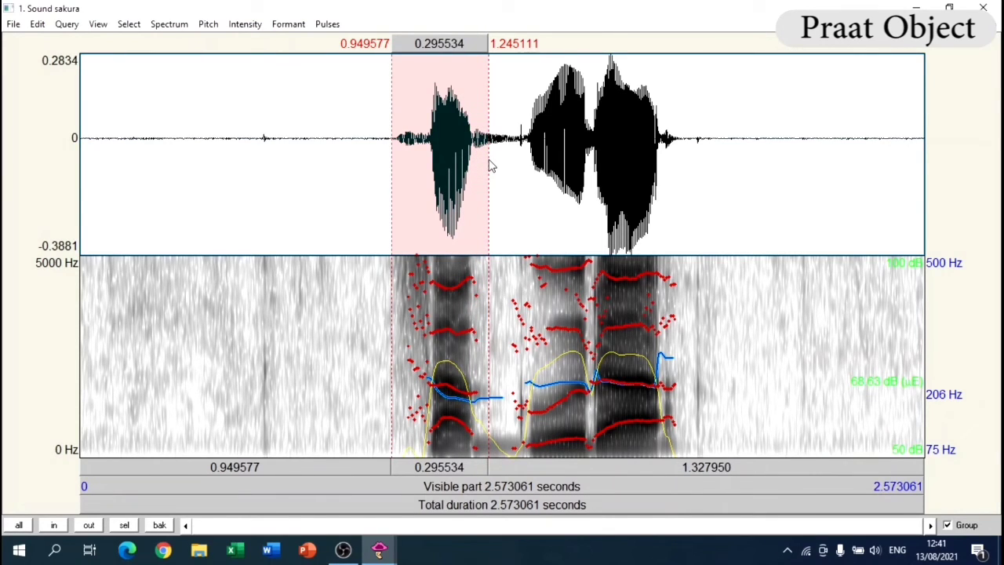
click(461, 467)
click(461, 467)
Select and play the second syllable (about 1.35 to 1.55 s) and the third syllable (about 1.56 to 1.78 s) separately
drag(525, 144, 589, 157)
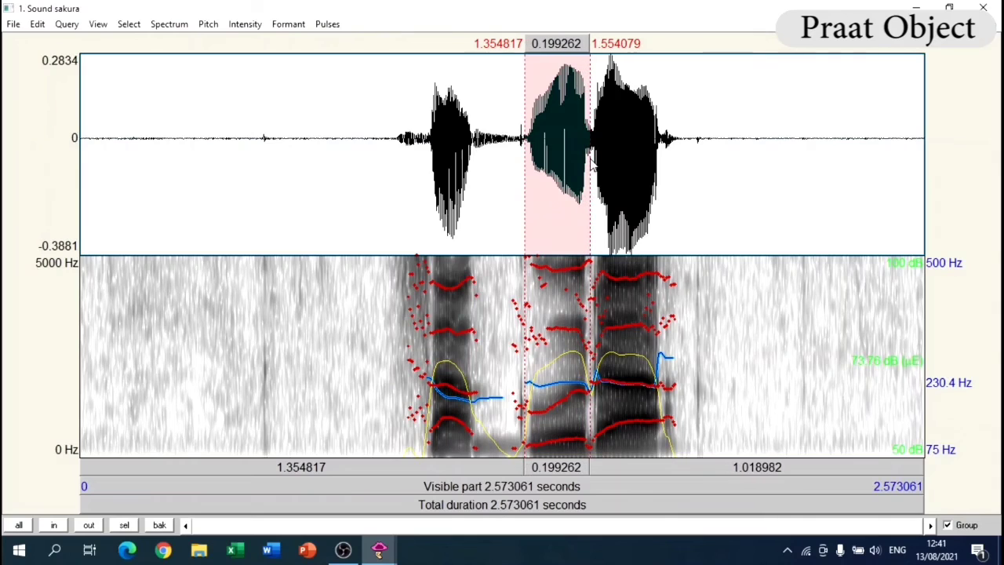
click(560, 470)
drag(592, 130, 664, 157)
click(636, 465)
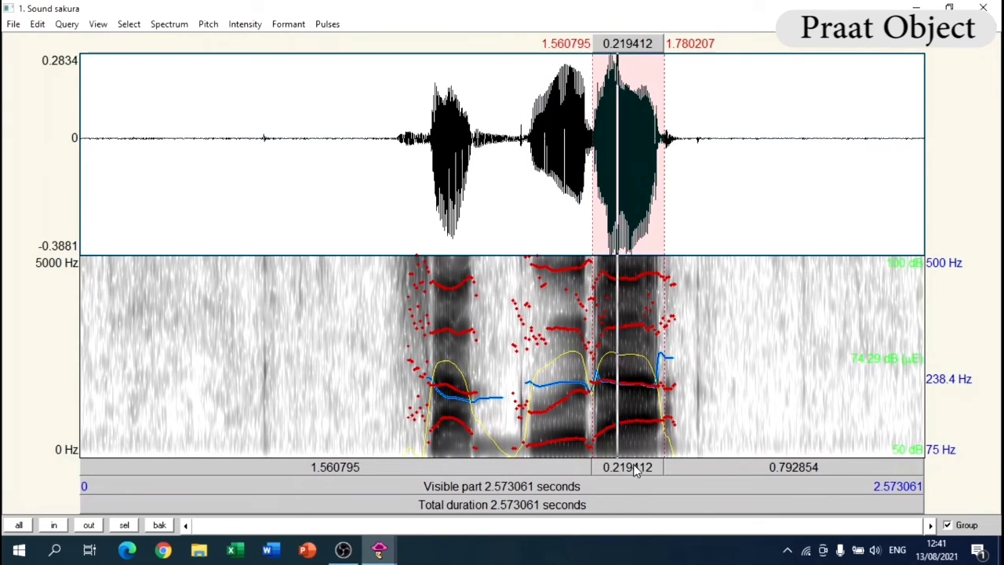
click(636, 465)
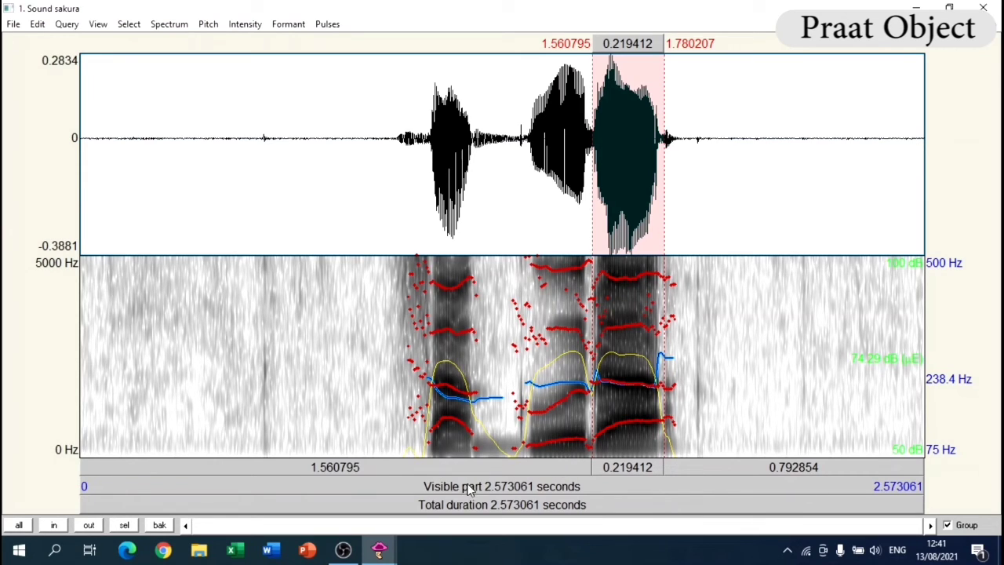
Play the visible part of the sound and the sound's total duration
click(495, 487)
click(494, 506)
Select the first syllable from about 0.97 to 1.24 s, zoom to the selection and back twice, ending with the whole sound shown
drag(397, 146, 488, 180)
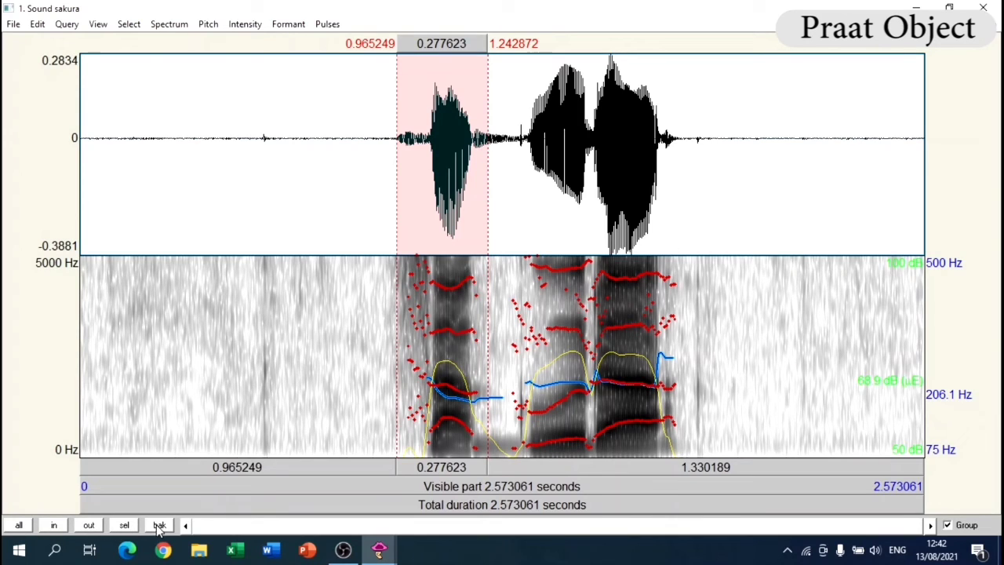
click(125, 525)
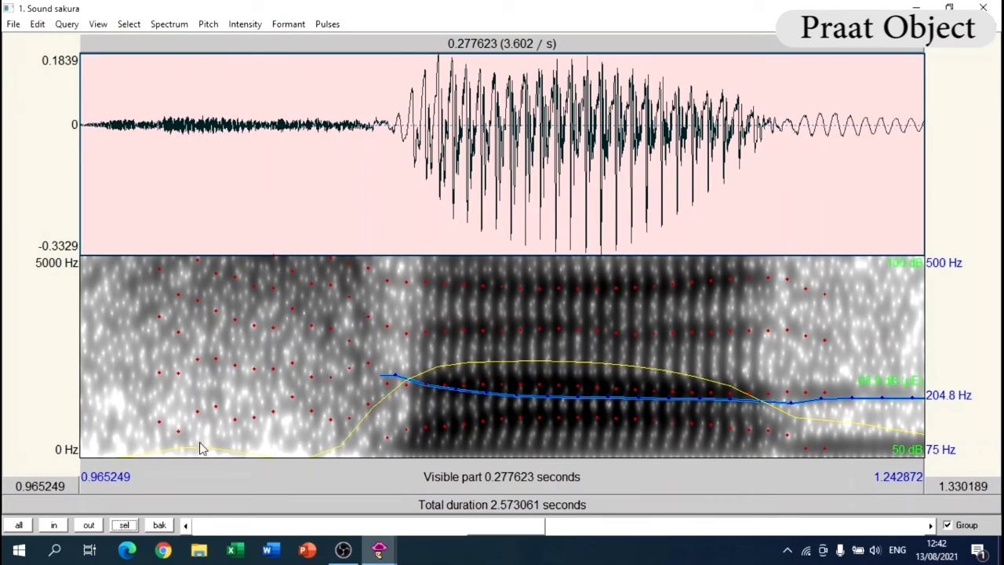
click(160, 525)
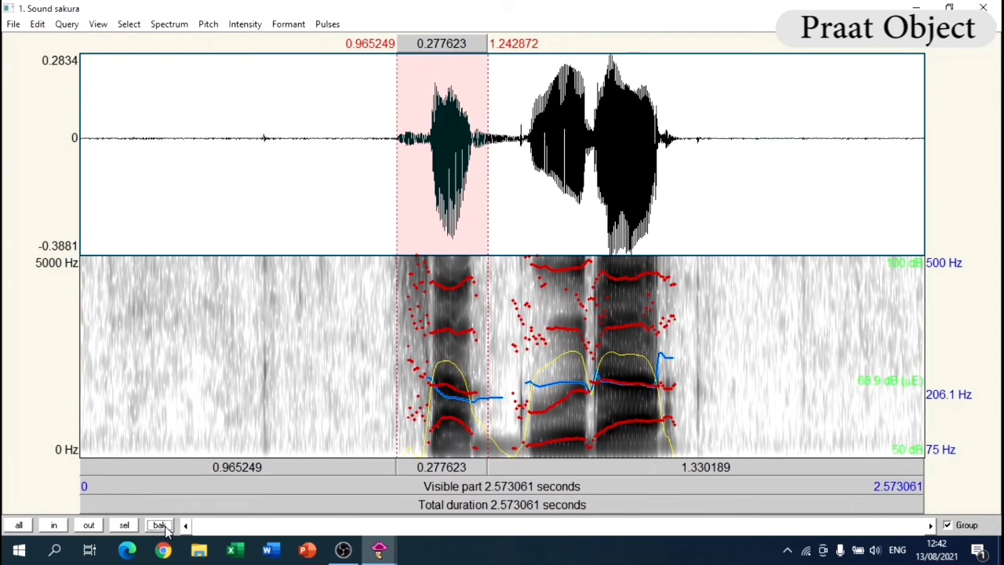
click(128, 526)
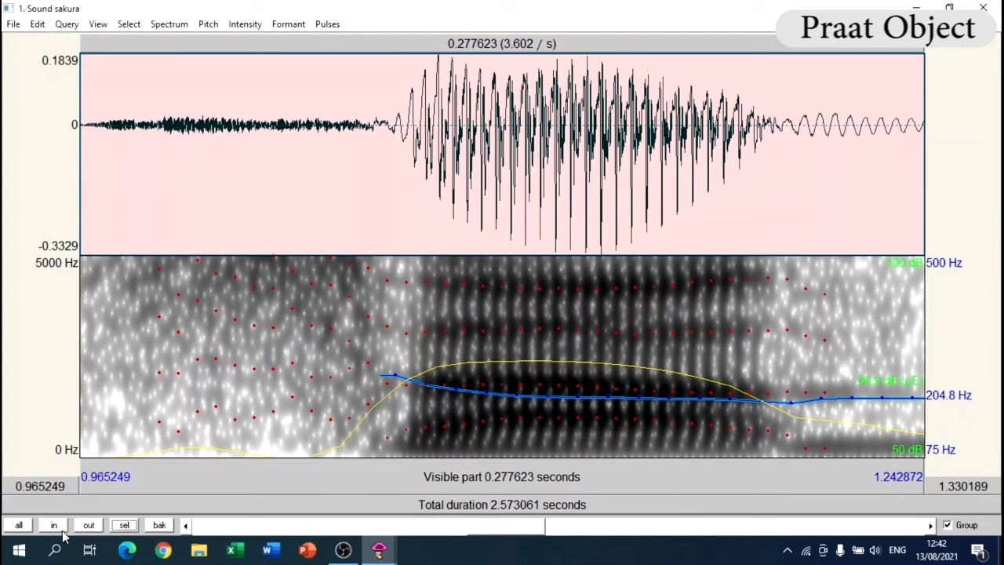
click(20, 525)
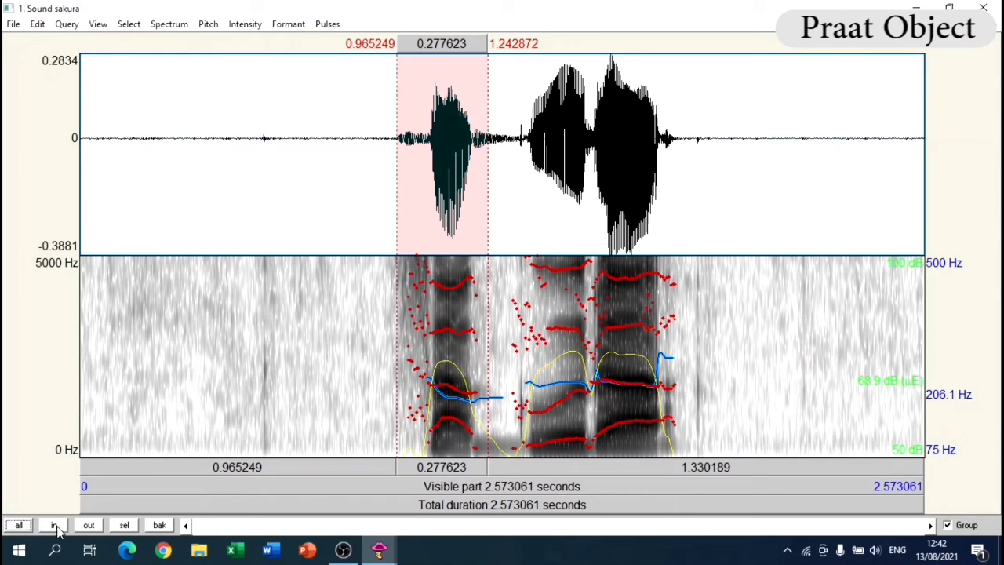
Zoom the waveform in two levels and out two levels, zoom in twice again, and return to the whole sound
click(54, 525)
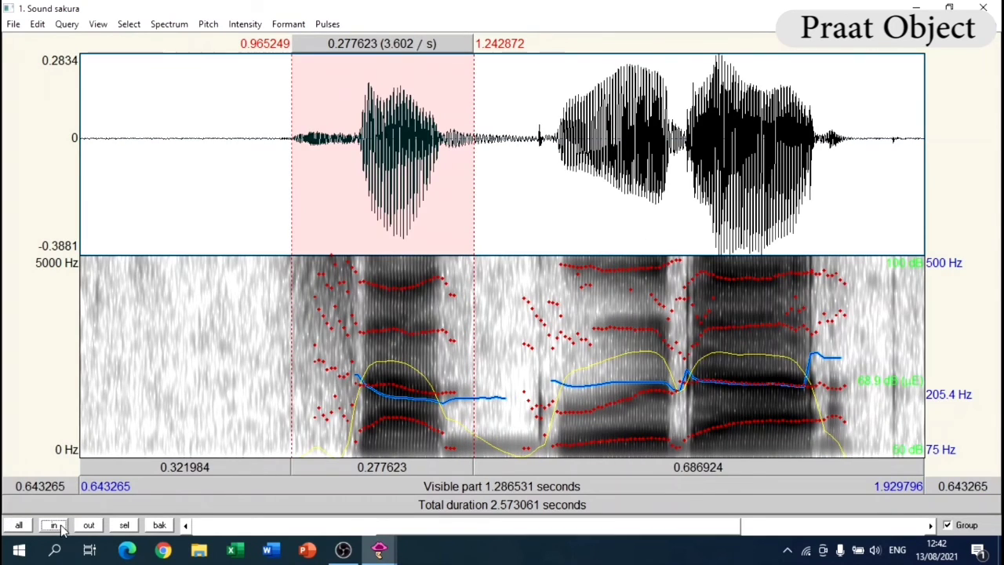
click(54, 526)
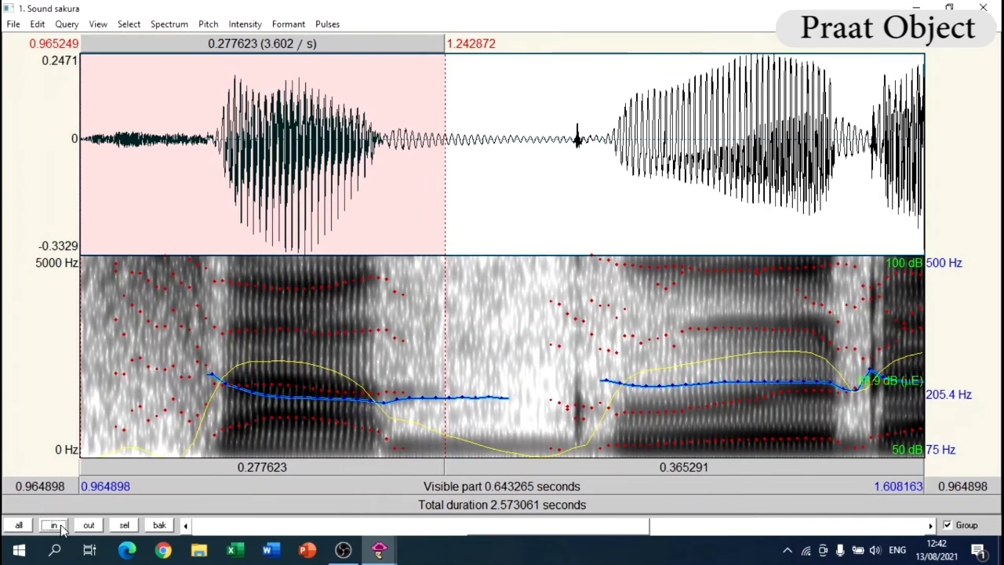
click(91, 525)
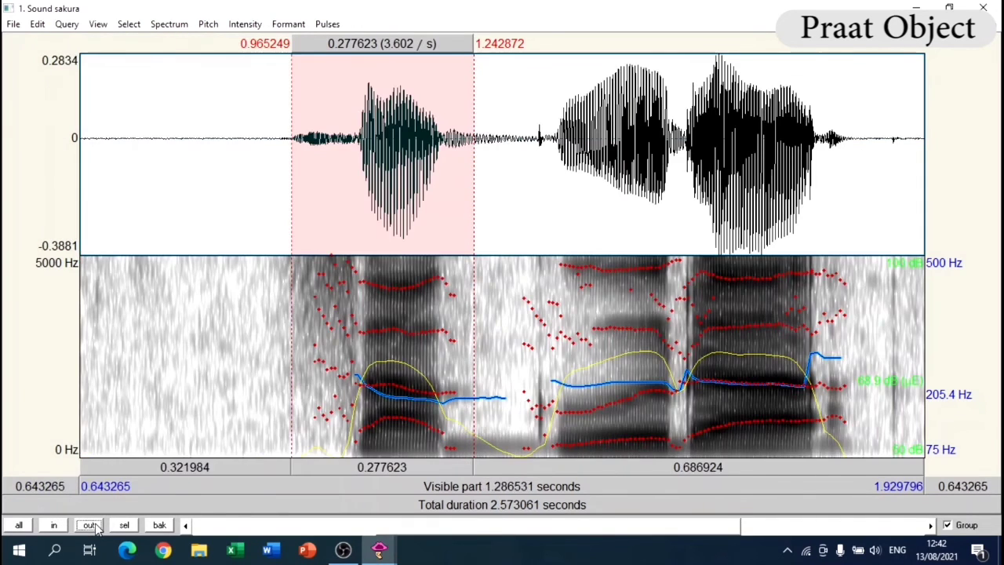
click(90, 525)
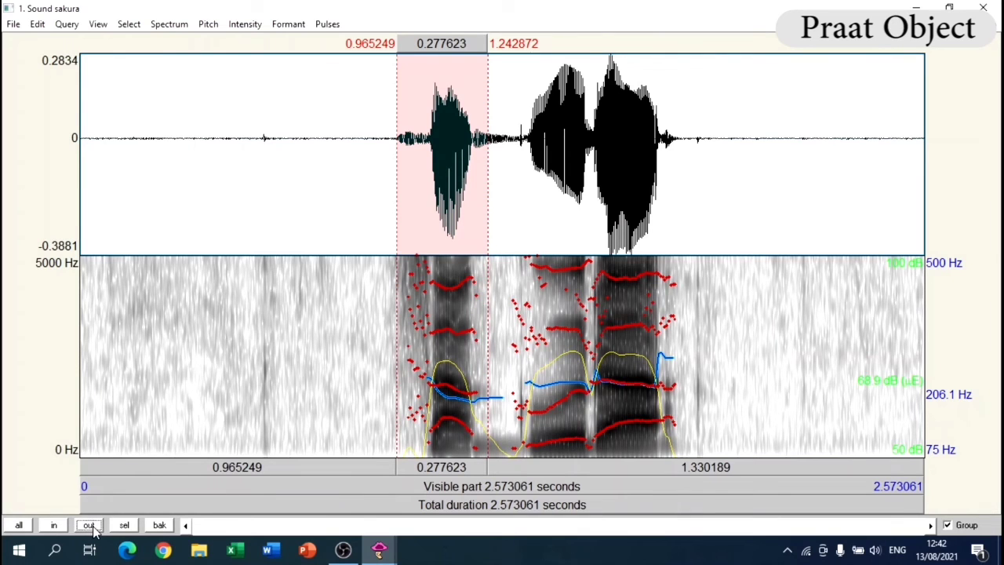
click(55, 525)
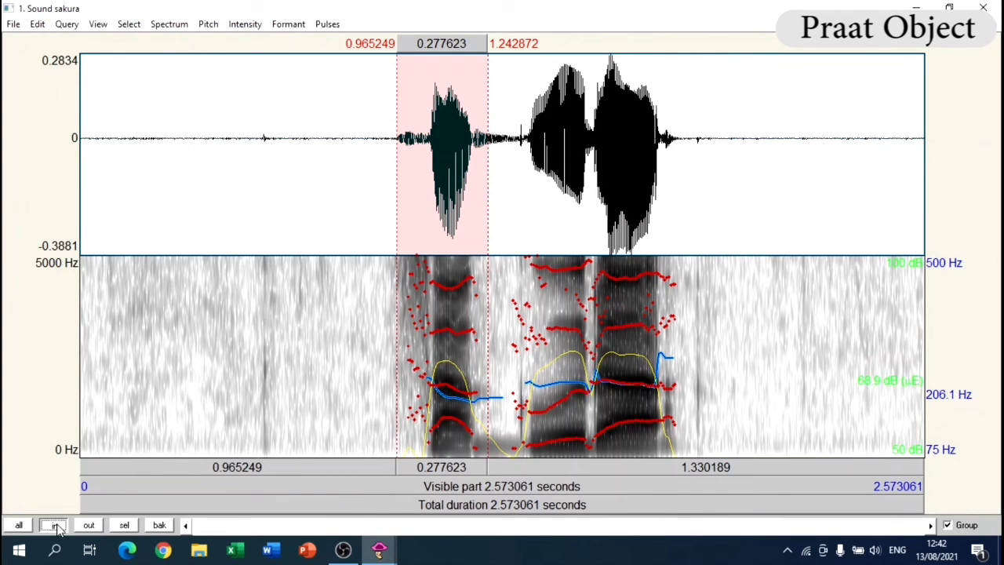
click(55, 525)
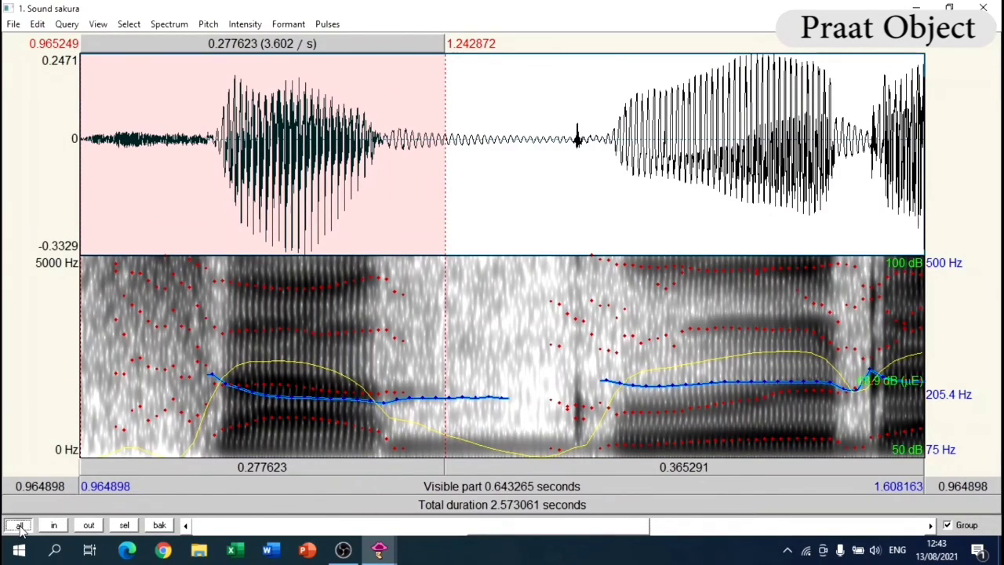
click(20, 525)
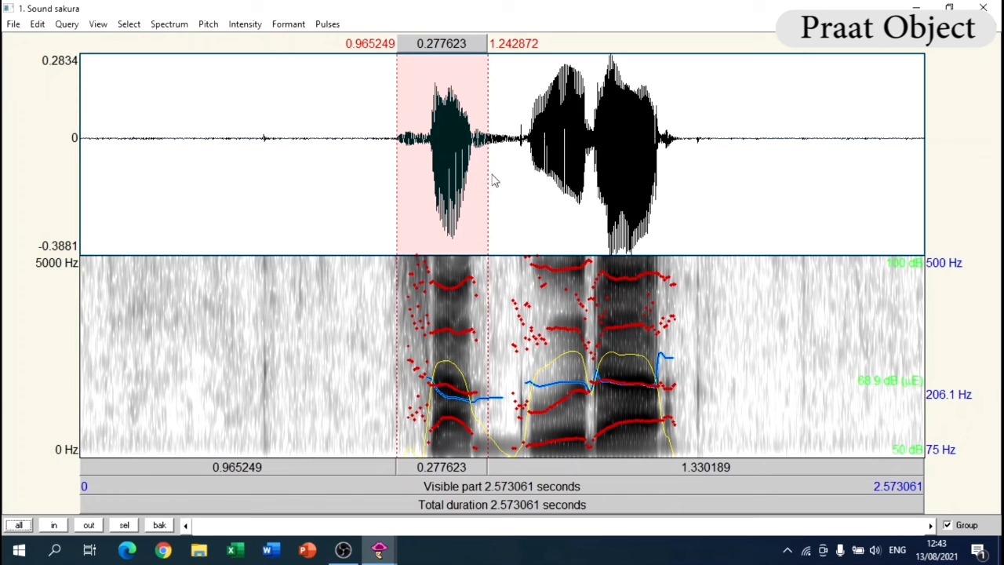
Copy the last two syllables, from about 1.35 to 1.78 s, to the Sound clipboard and paste them at about 1.88 s
drag(524, 145, 665, 218)
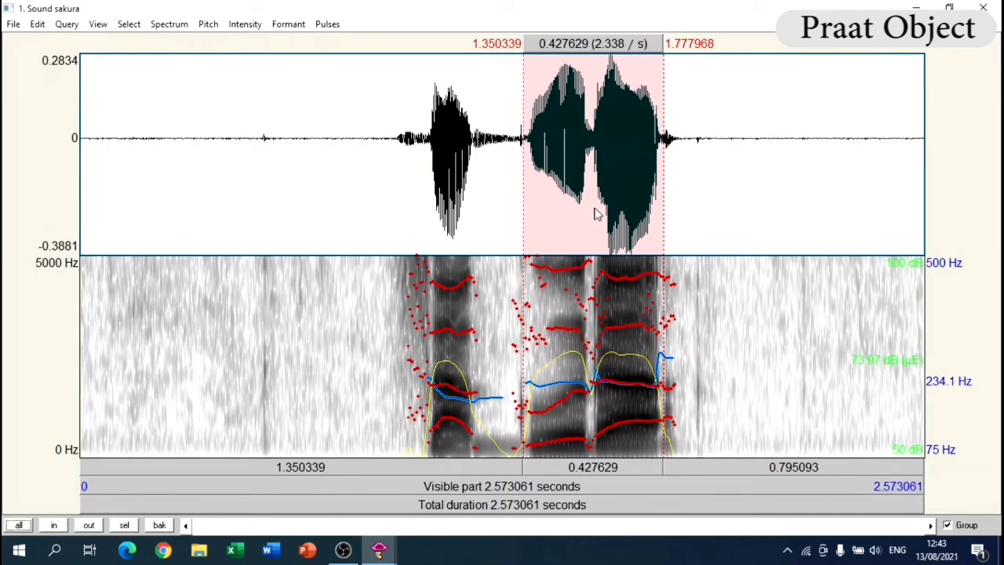
click(37, 25)
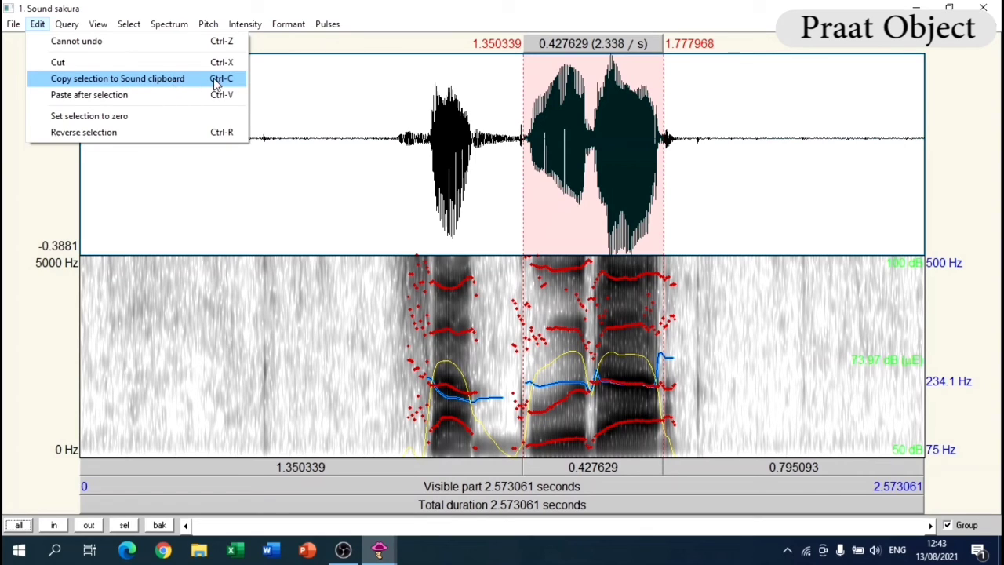
click(171, 81)
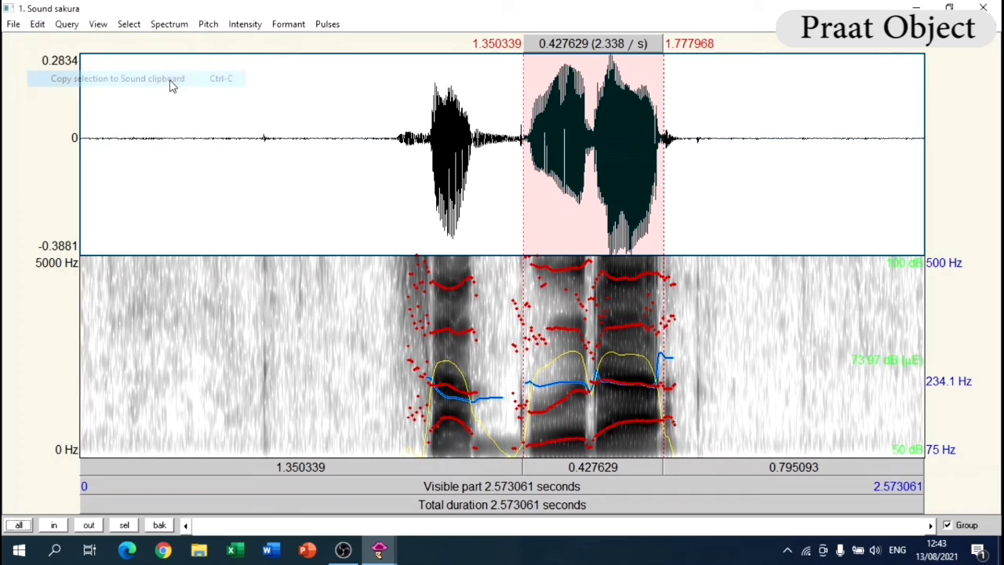
click(695, 141)
click(38, 23)
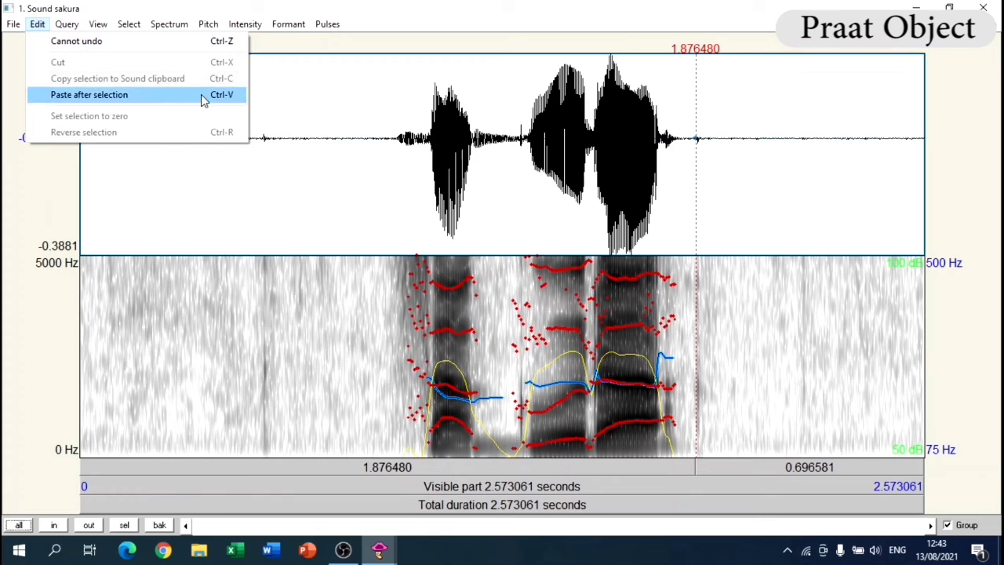
click(89, 94)
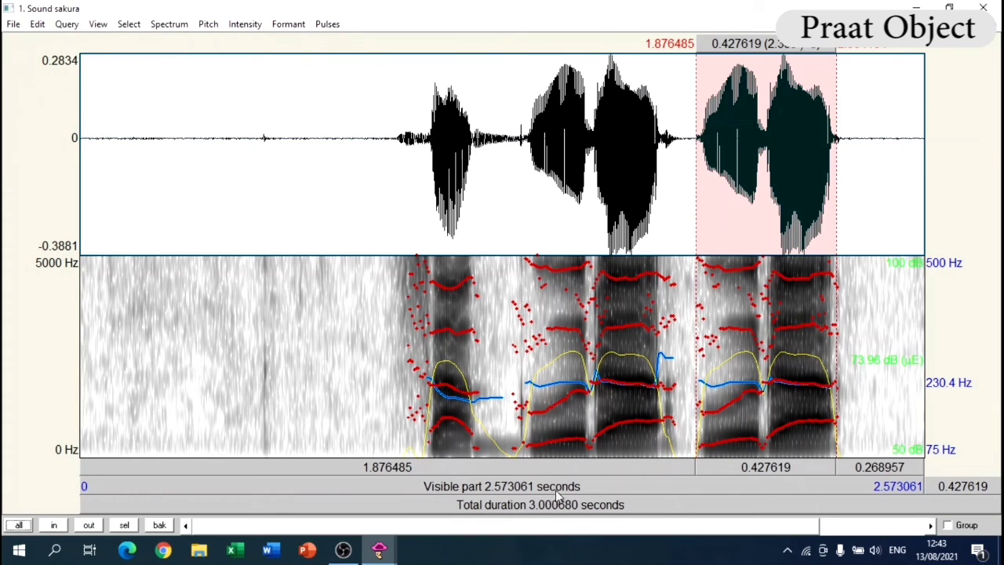
Play the pasted syllables and the visible part of the sound, and cut the pasted selection from about 1.88 to 2.30 s
click(782, 468)
click(728, 486)
click(37, 25)
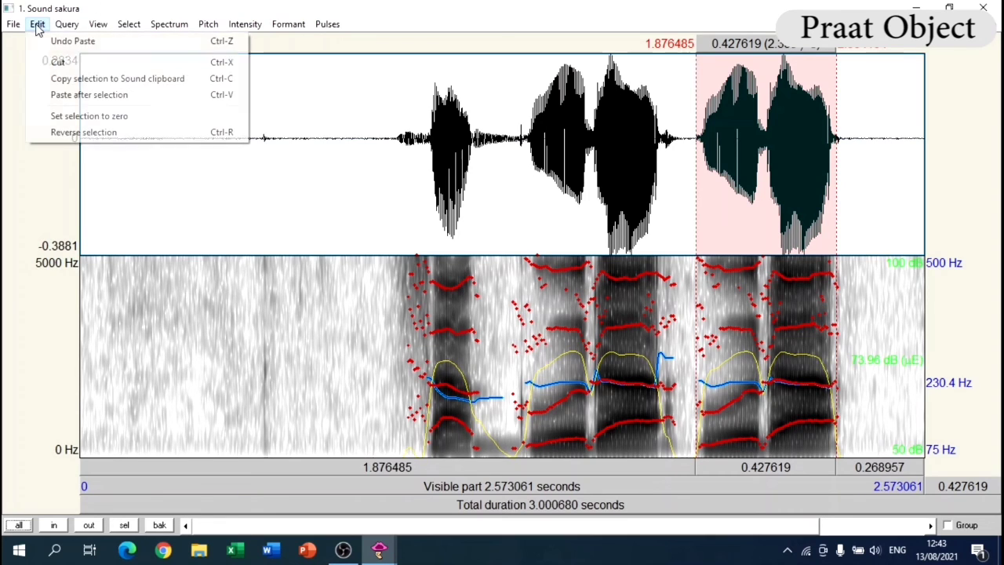
click(58, 65)
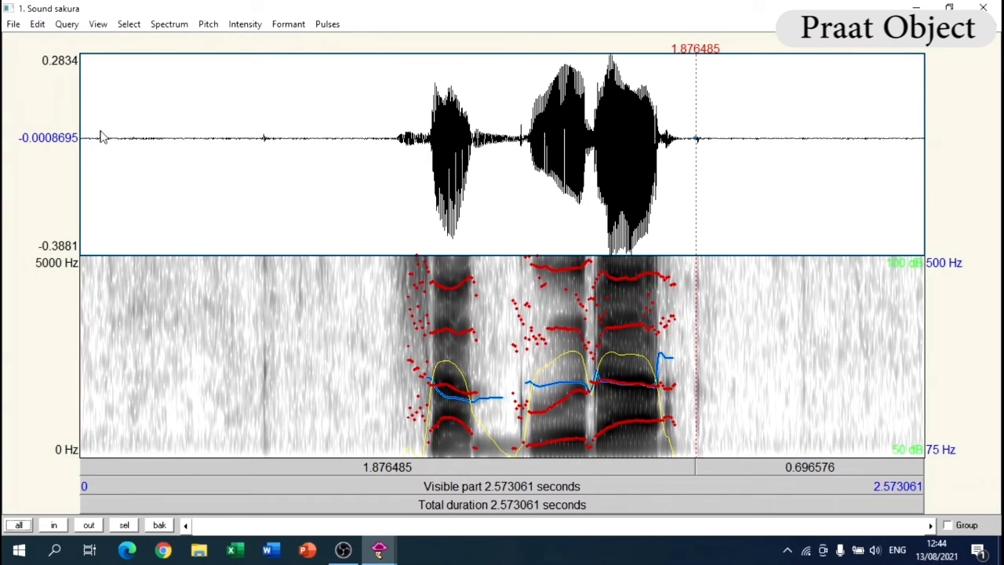
Cut the silence before the word, about 0 to 0.79 s, and after it, from about 1.09 s to the end, and close the editor
drag(83, 143, 340, 186)
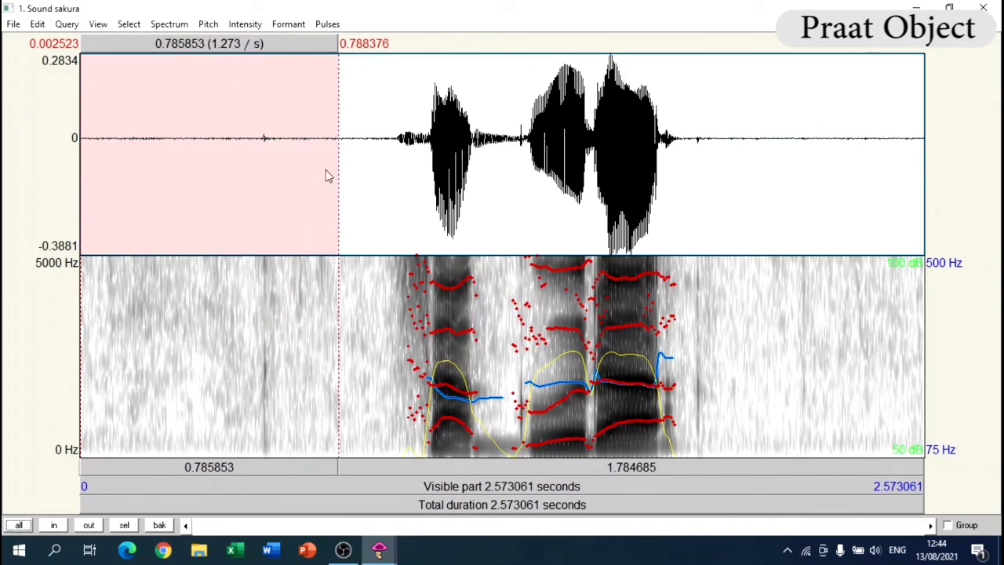
click(37, 24)
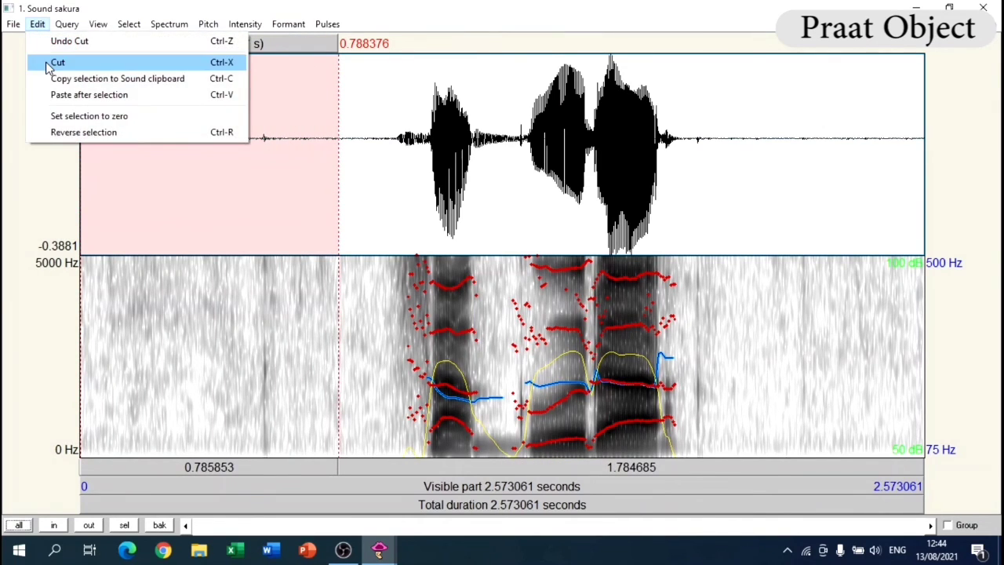
click(49, 62)
drag(594, 141, 928, 206)
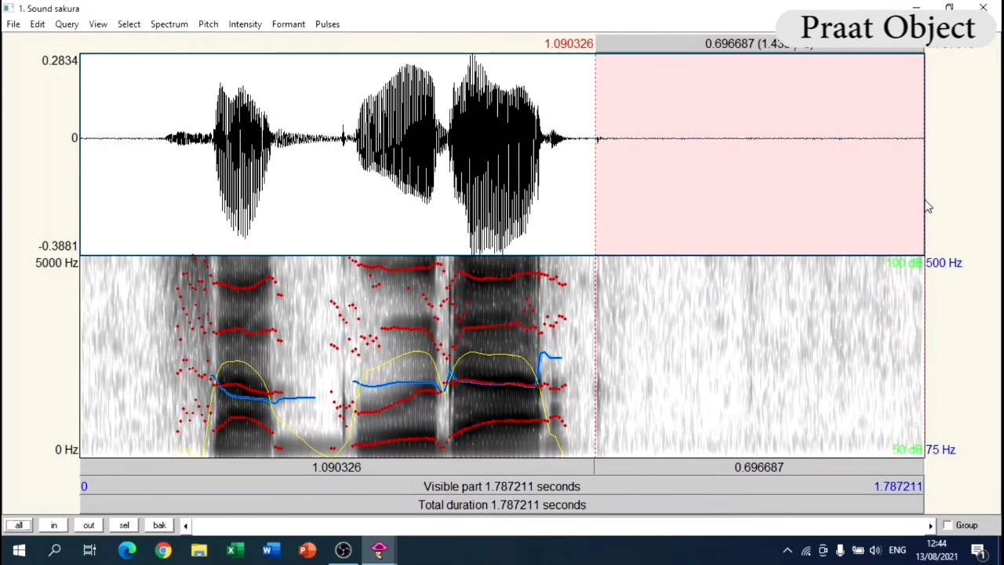
click(38, 25)
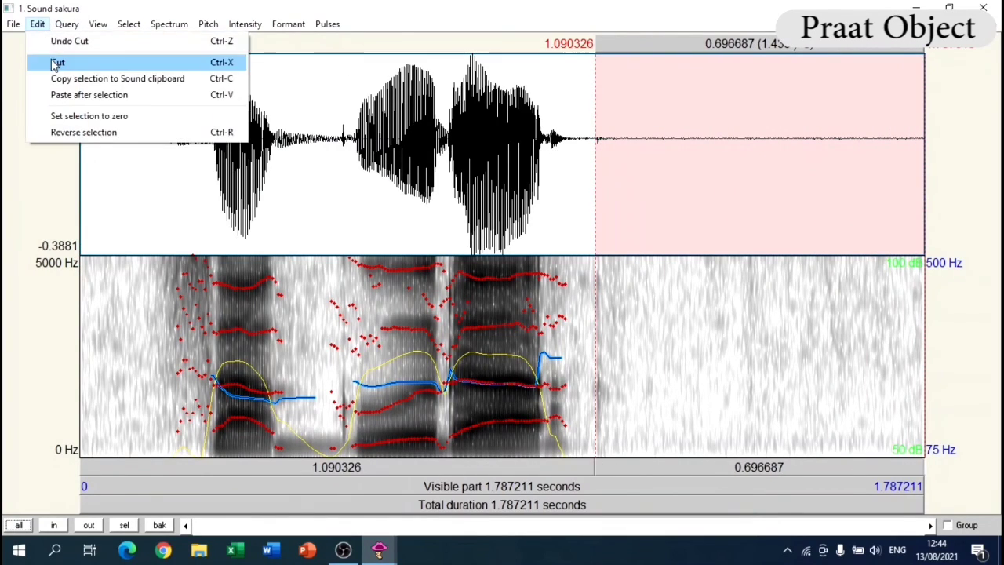
click(55, 63)
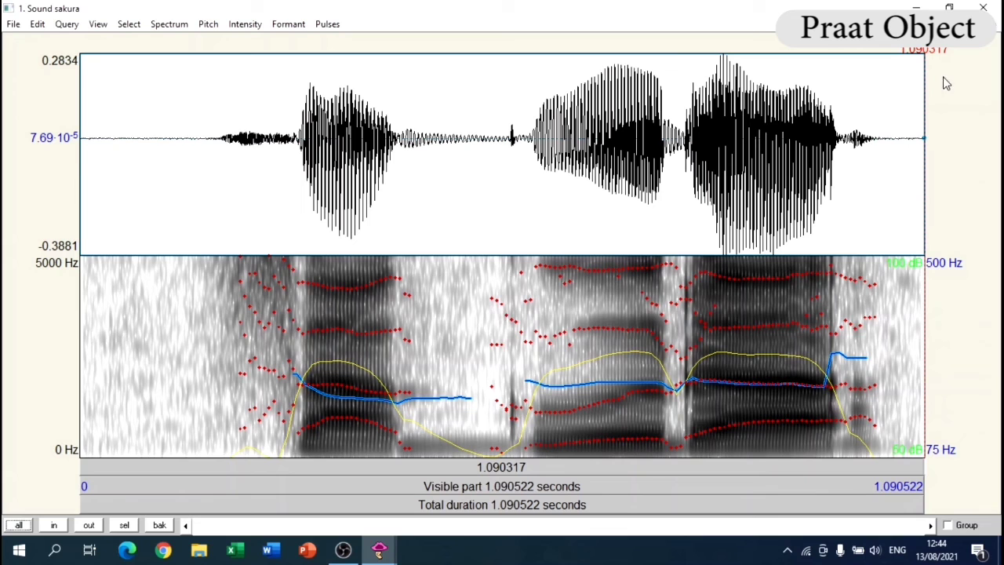
click(984, 6)
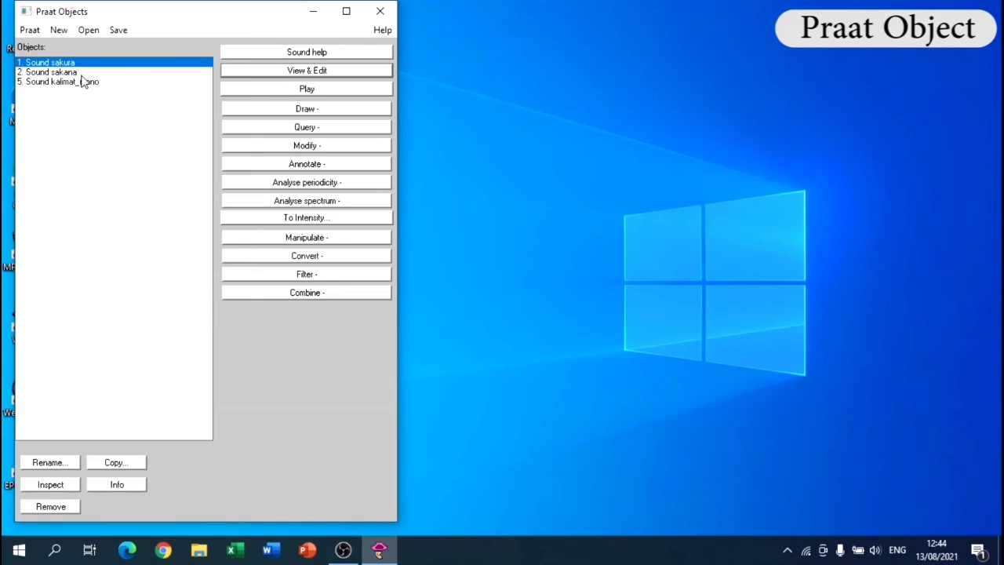
Save the sakura and sakana sounds as separate WAV files in the Documents folder, keeping their names
click(119, 31)
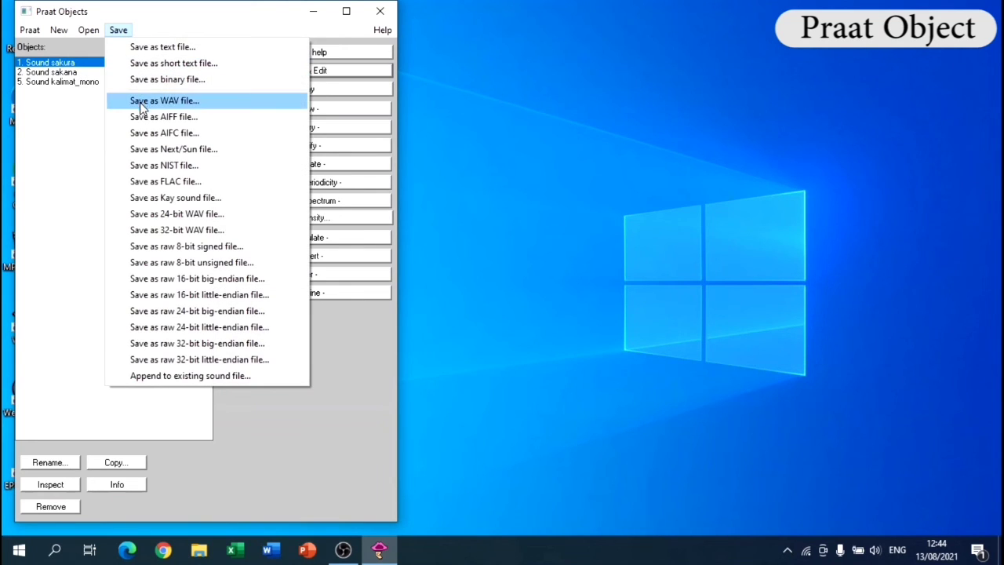
click(196, 102)
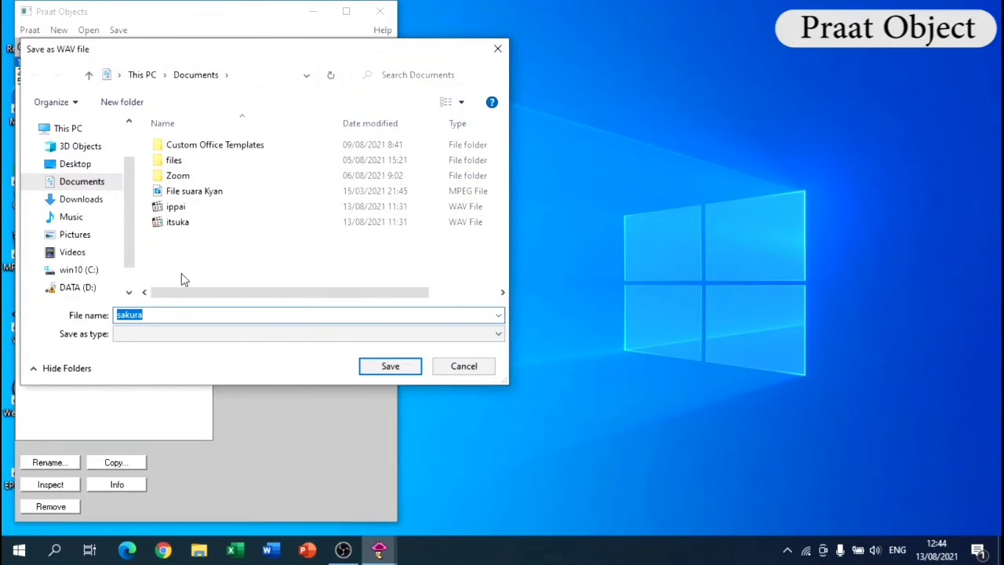
click(390, 366)
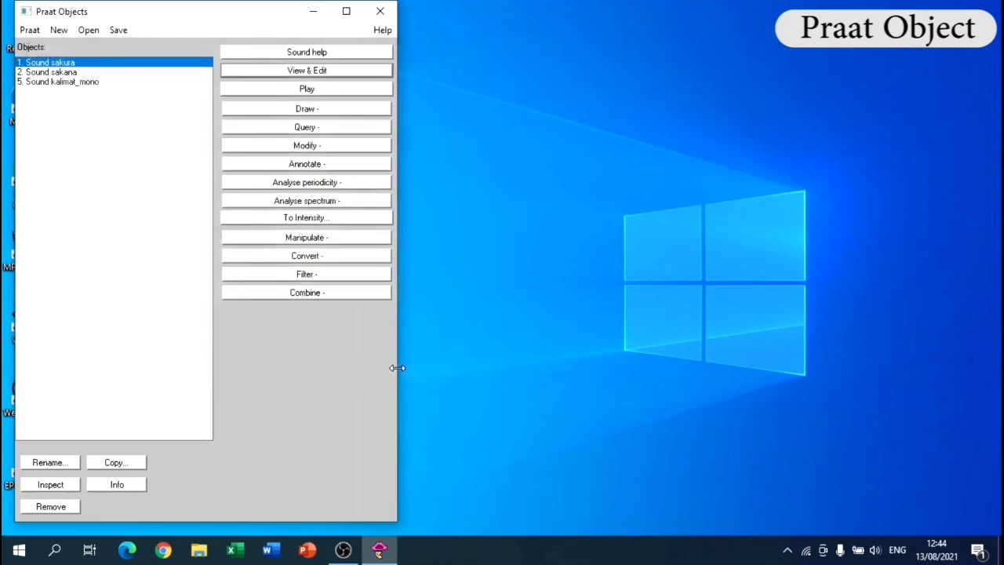
click(76, 74)
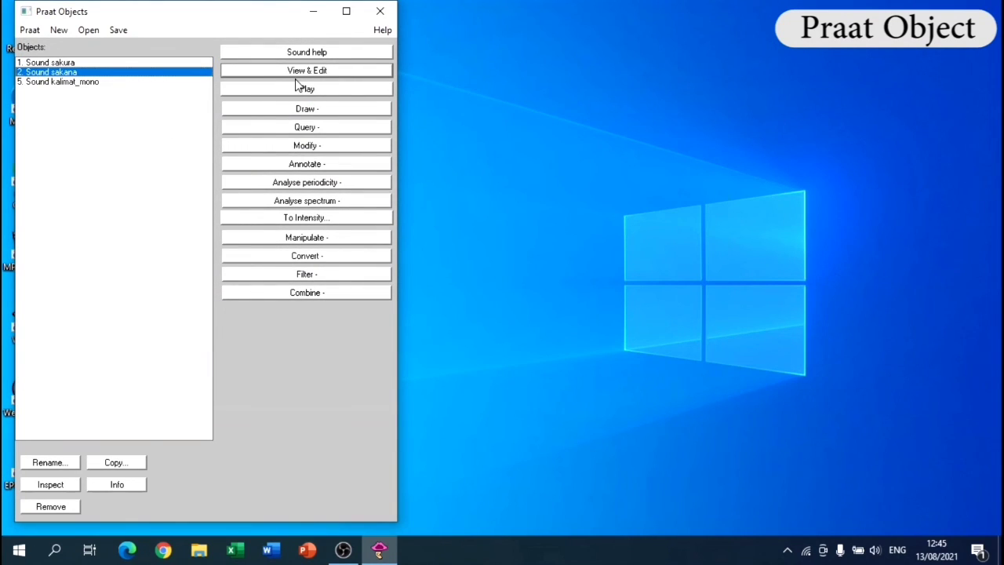
click(118, 31)
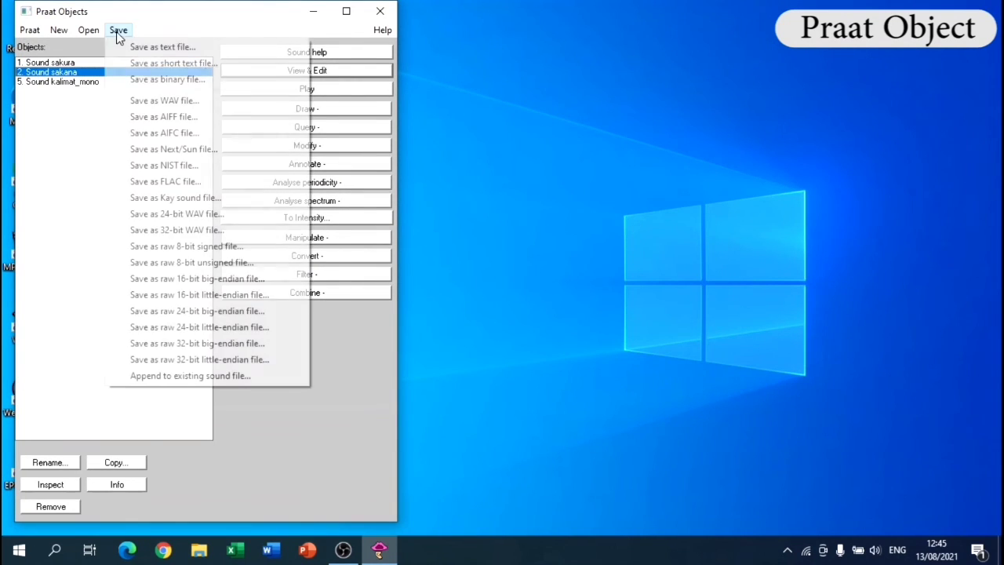
click(143, 102)
click(399, 369)
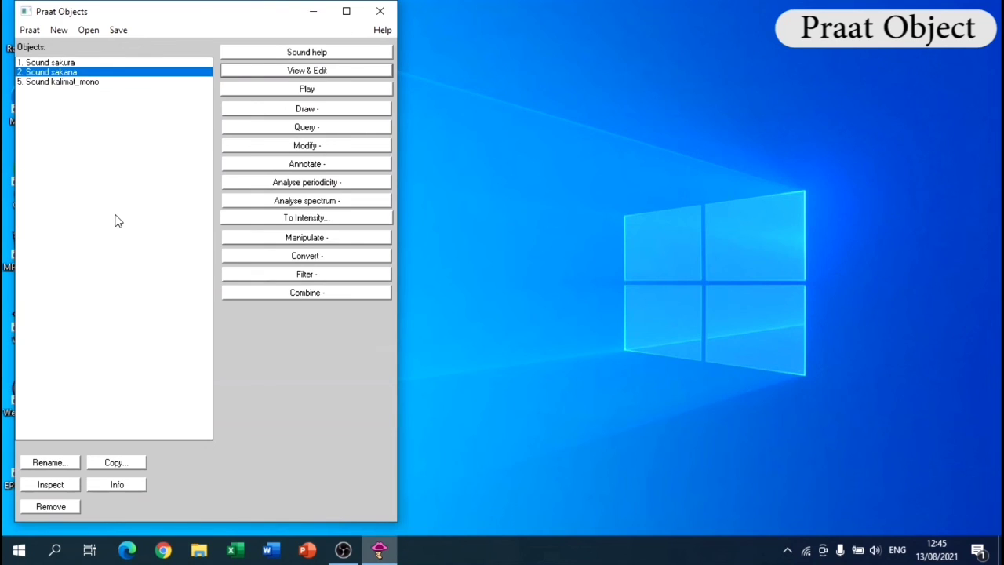
Remove all three sounds, sakura, sakana and kalimat_mono, from the object list
click(64, 63)
shift+click(66, 84)
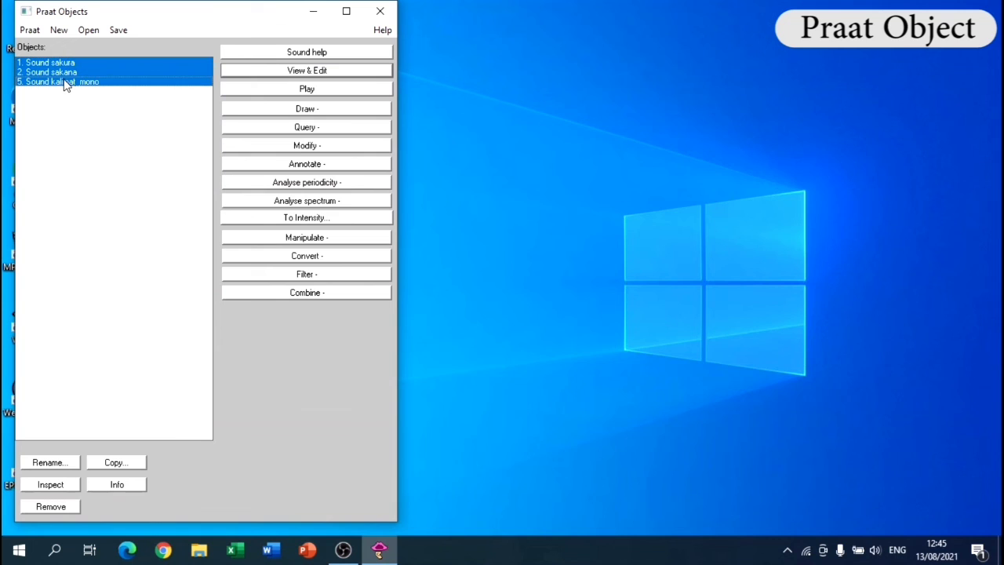
click(59, 507)
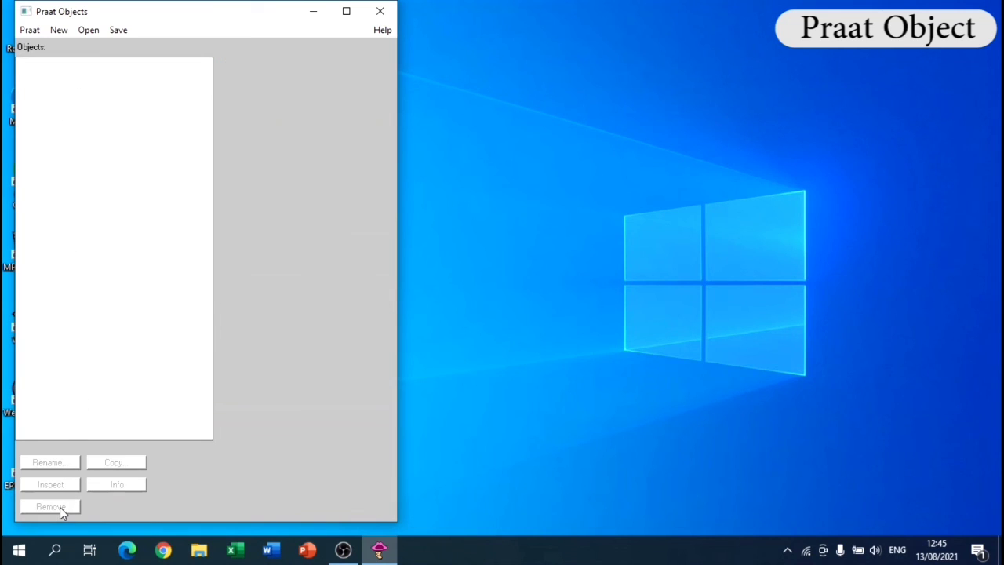
Read the saved sakana WAV file from the Documents folder into the object list
click(88, 31)
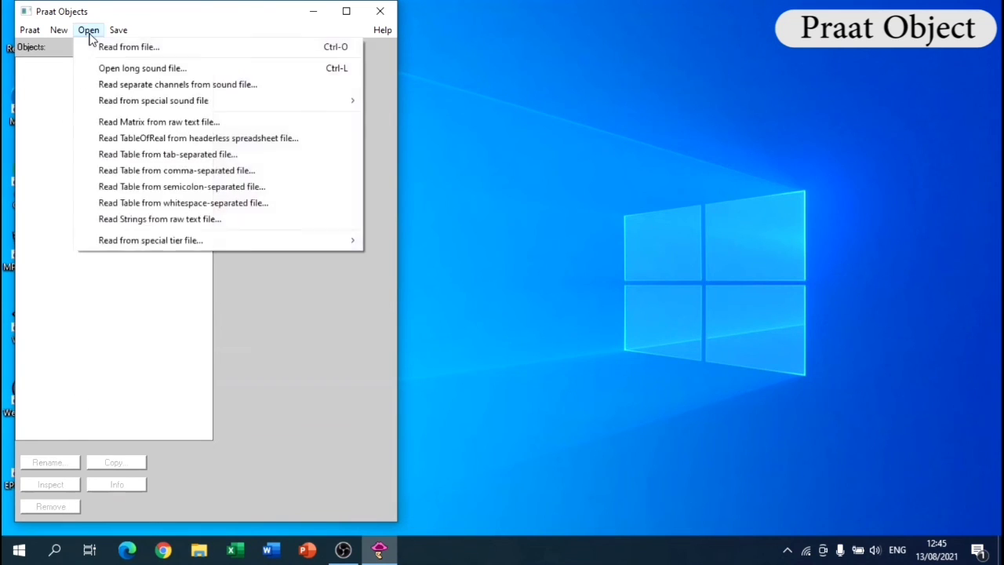
click(89, 31)
click(89, 31)
click(102, 48)
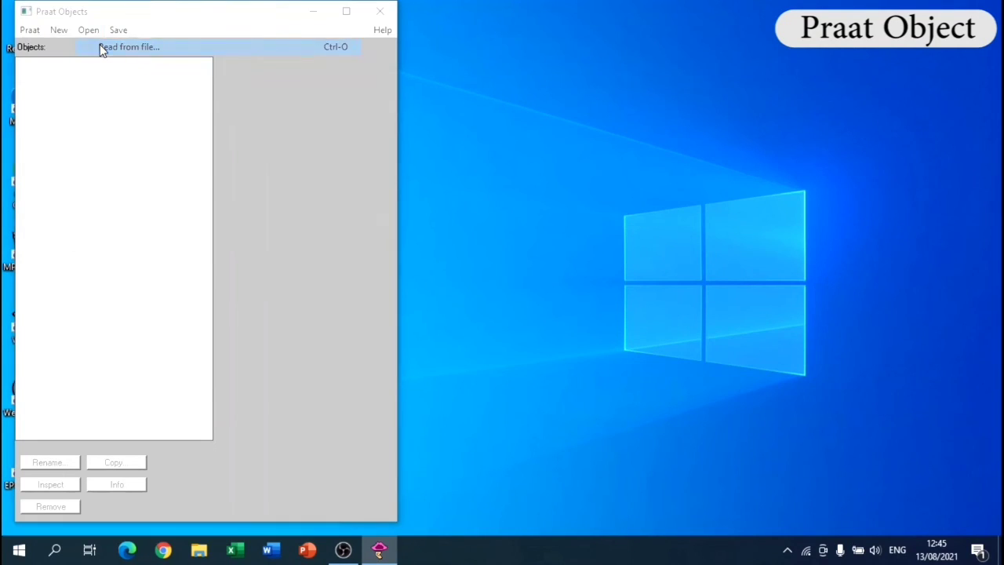
click(185, 240)
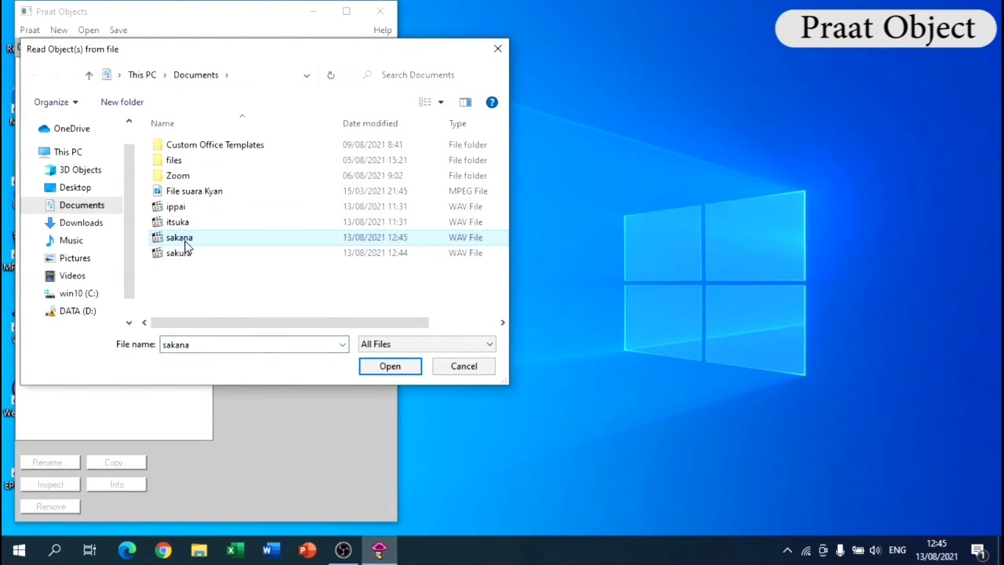
click(388, 366)
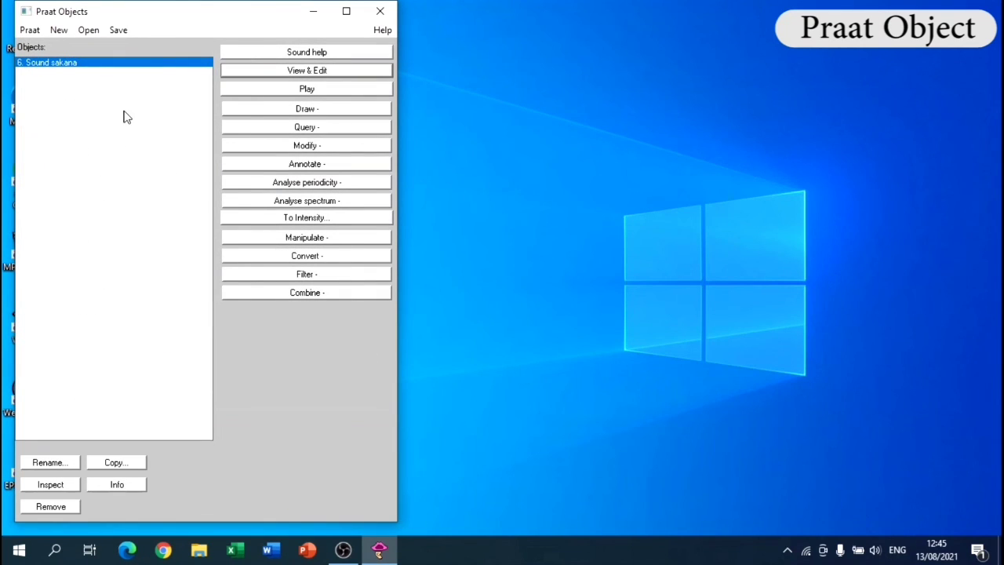